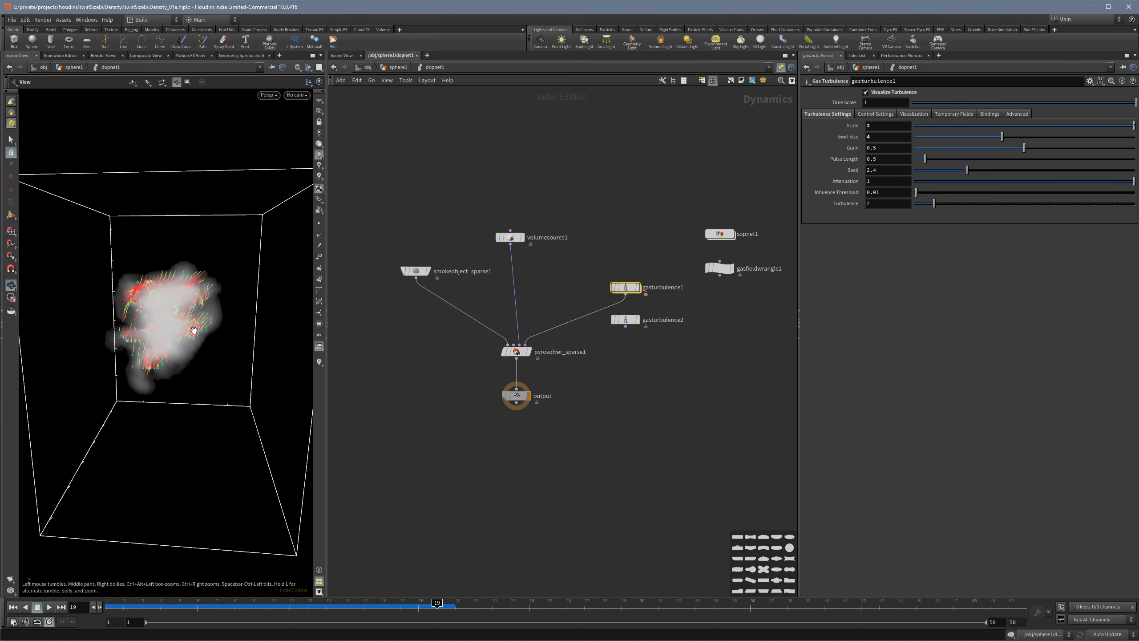
Step: Play the smoke simulation and inspect its turbulence vectors from several angles
right_drag(194, 330, 425, 316)
drag(279, 317, 119, 311)
right_drag(278, 312, 203, 321)
drag(204, 322, 251, 303)
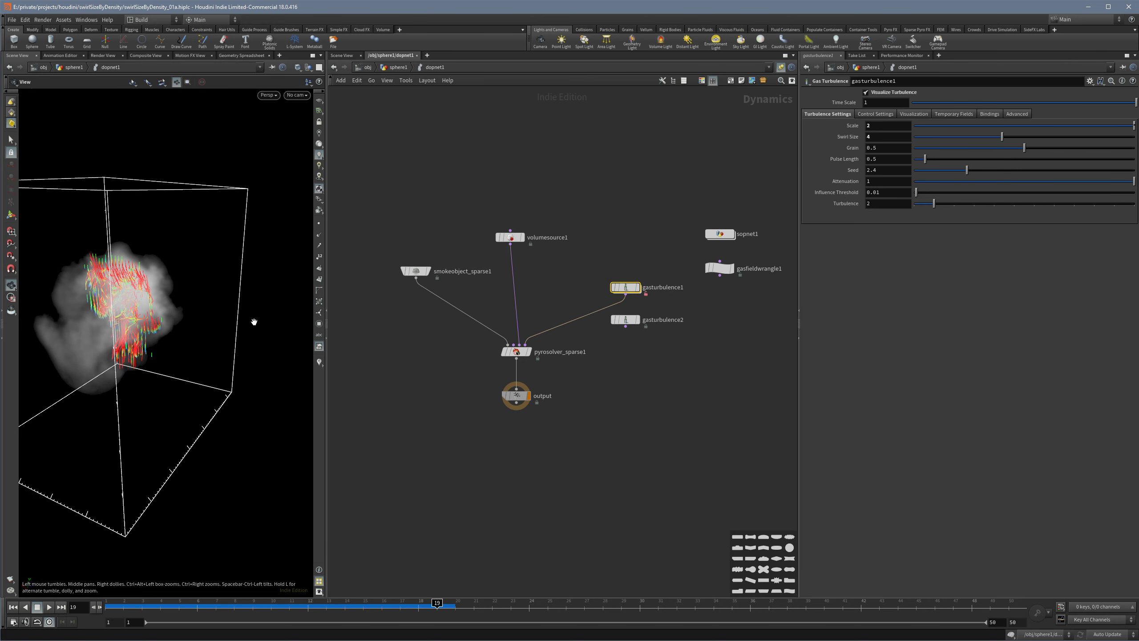
key(Up)
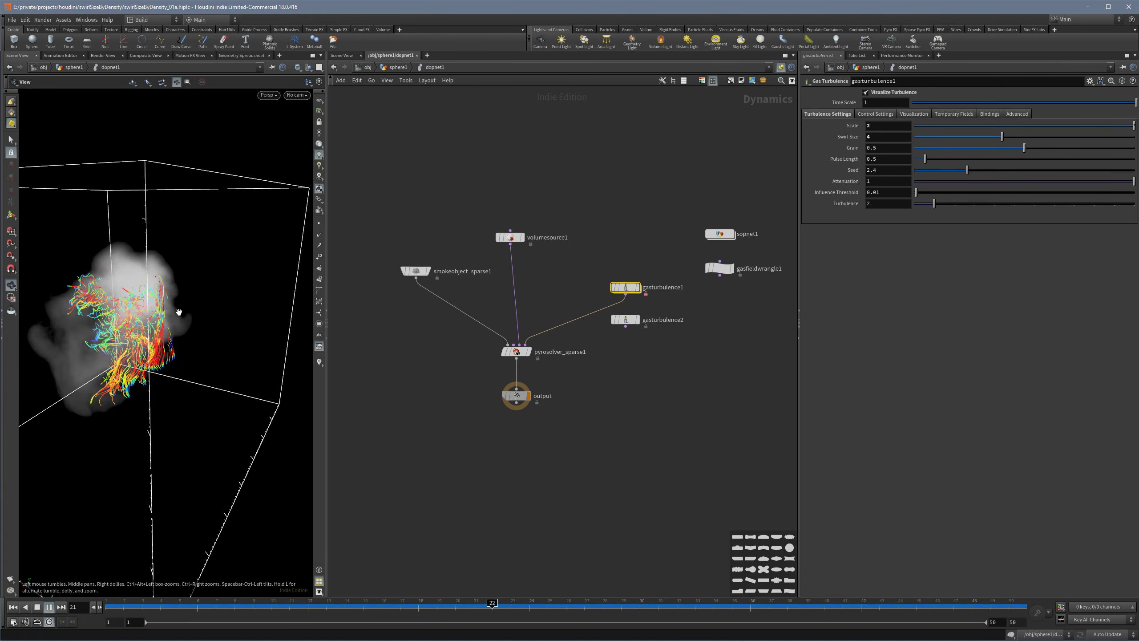
key(Up)
drag(196, 305, 202, 312)
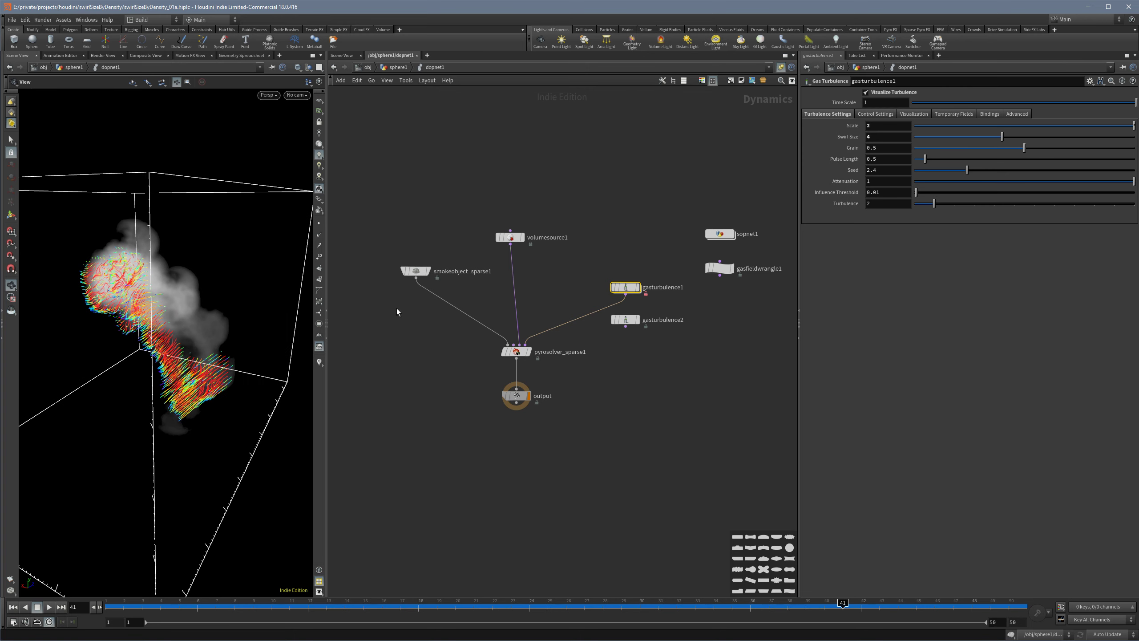
Step: Move gasturbulence1 upward and connect gasturbulence2 to the pyrosolver_sparse1 input in its place
middle_drag(616, 347, 614, 330)
drag(627, 276, 627, 253)
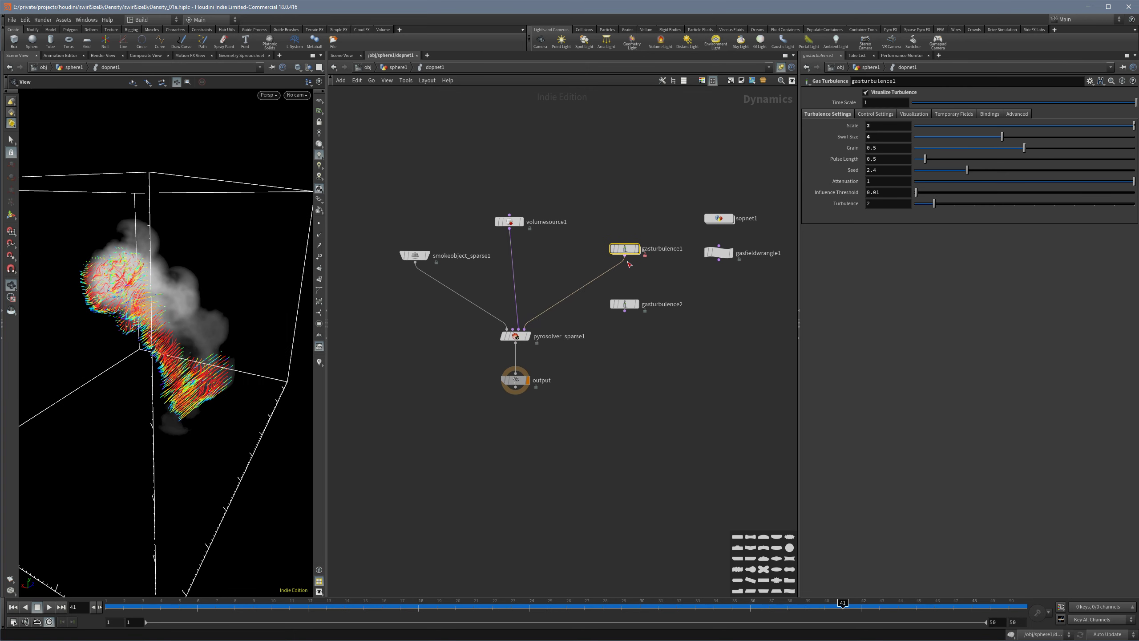
drag(624, 305, 538, 329)
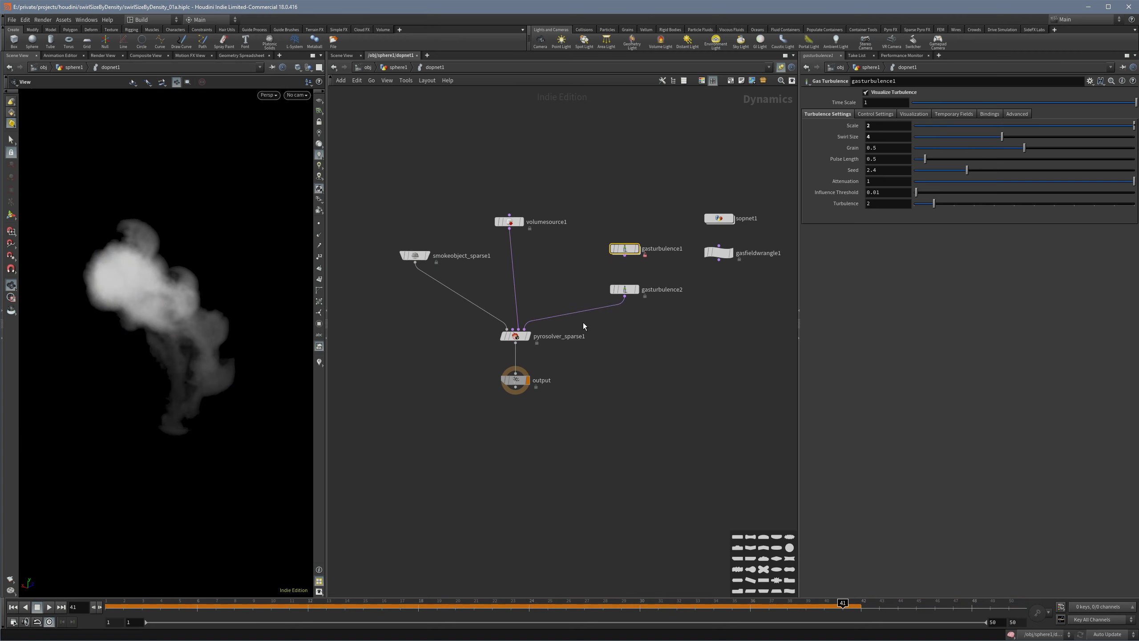
Step: Allow editing of gasturbulence2's contents and enter its internal network, keeping the turb merge as the output node
click(625, 288)
right_click(626, 291)
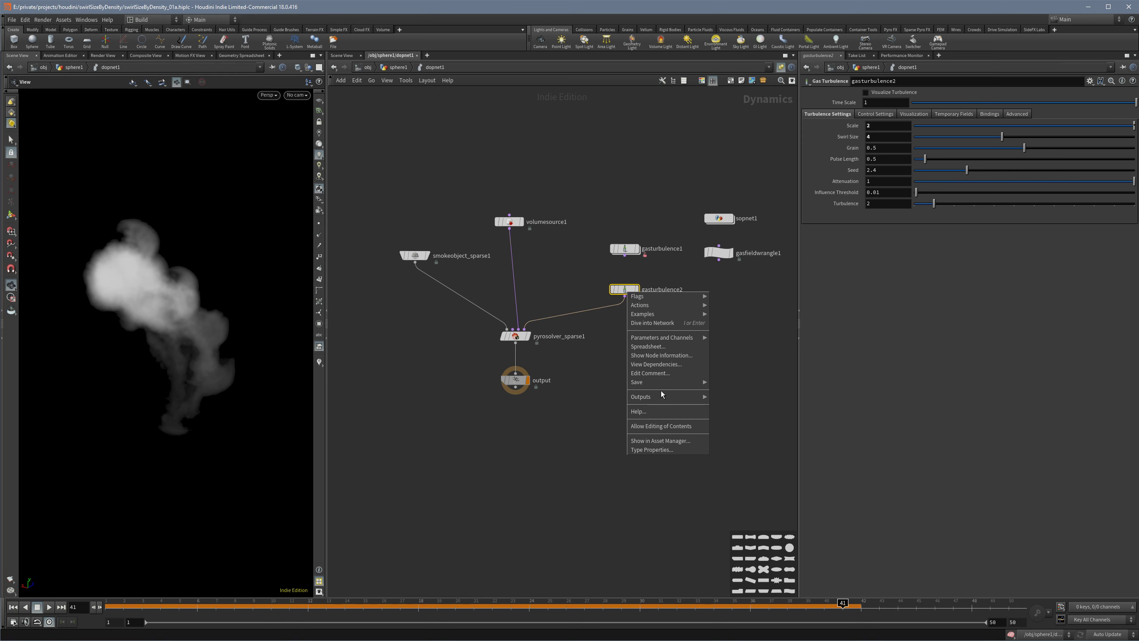
click(661, 426)
double_click(626, 289)
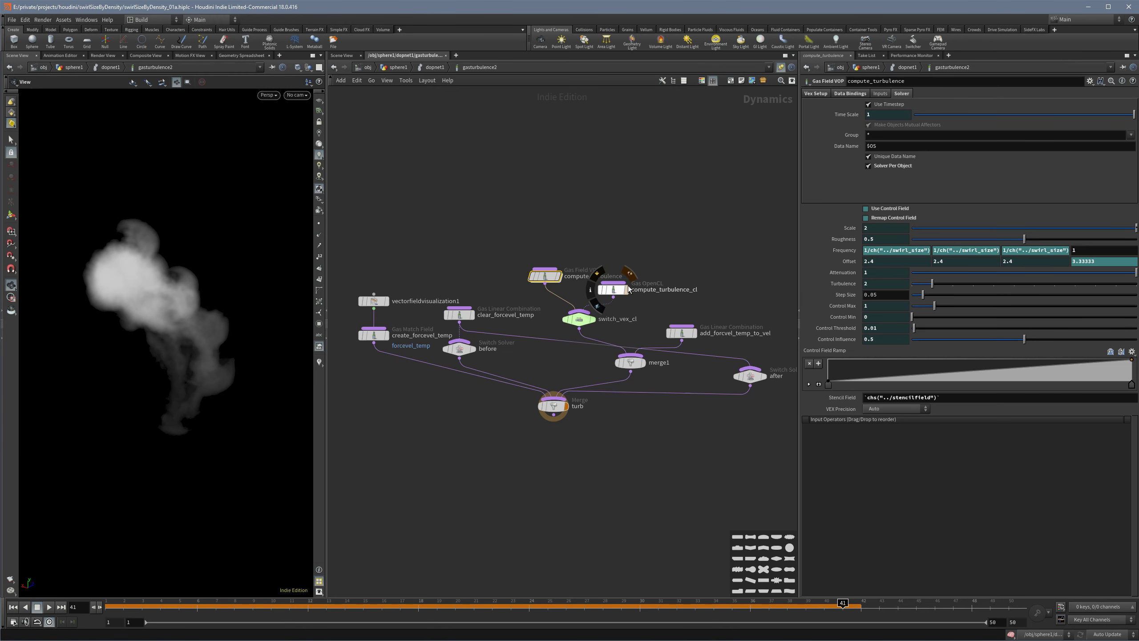
click(630, 274)
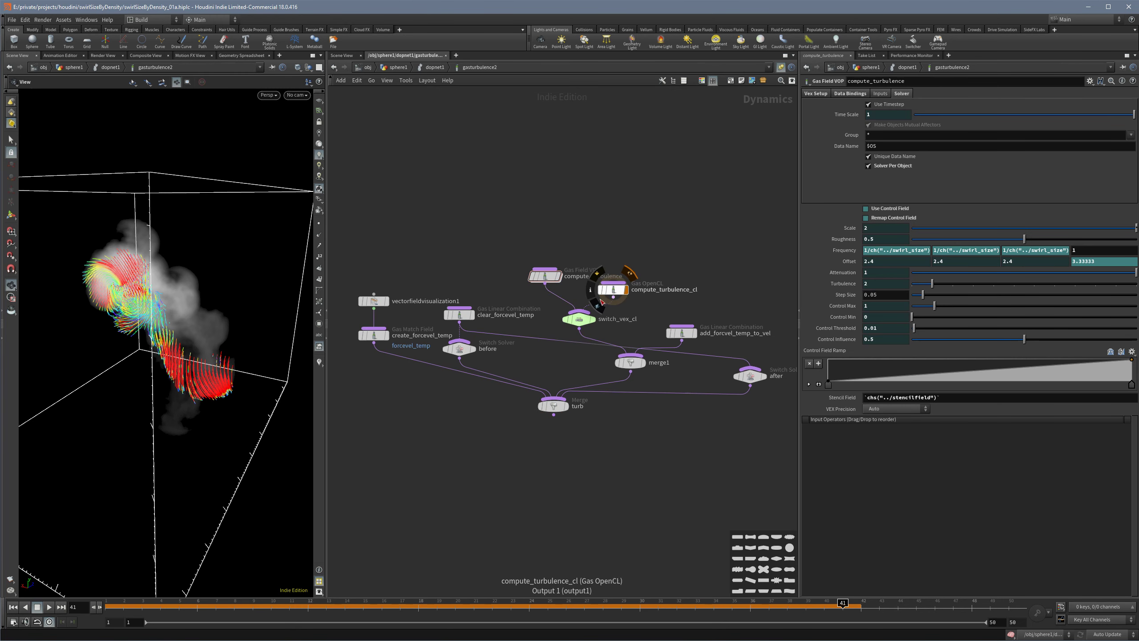
click(568, 406)
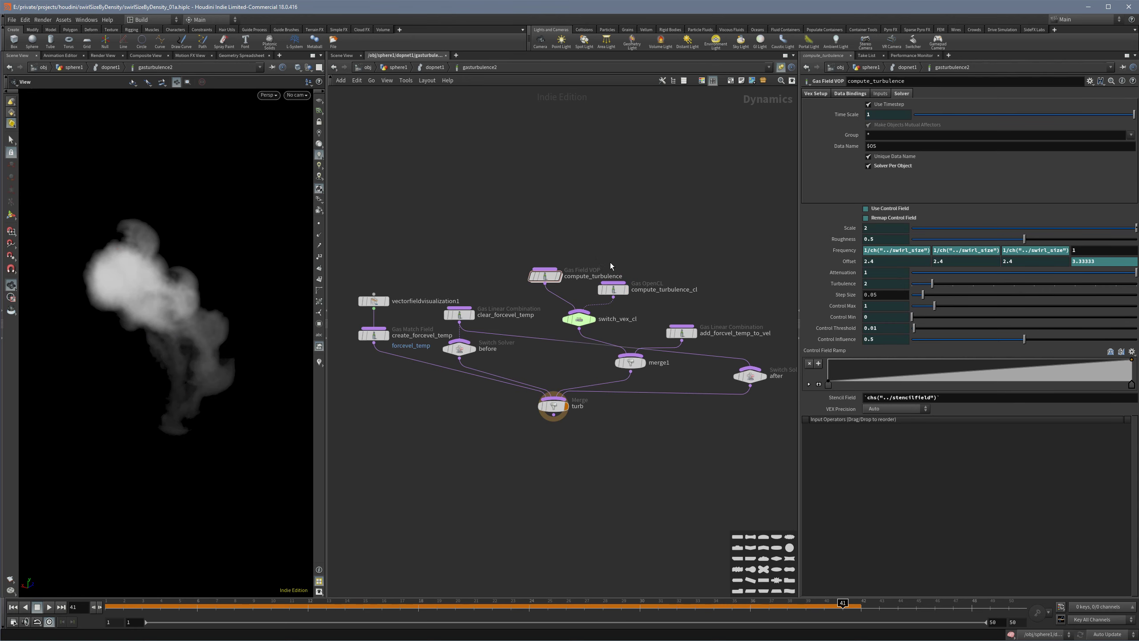
Step: Move the compute_turbulence node clear above the other nodes and select it to show its parameters
scroll(596, 244, down, 2)
click(485, 305)
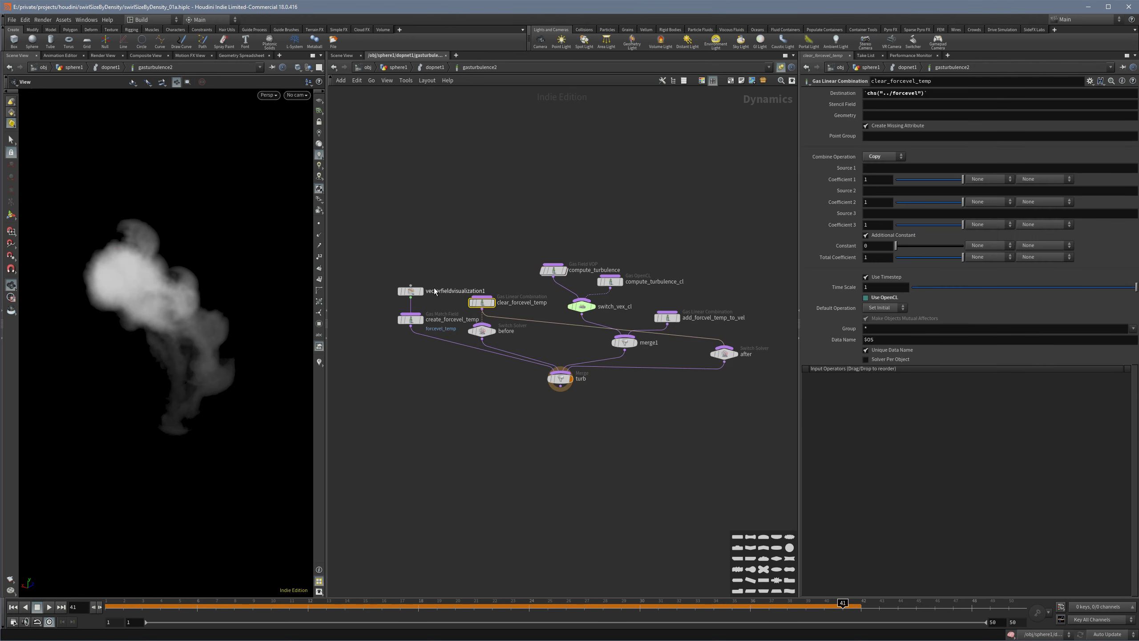
drag(555, 274, 543, 239)
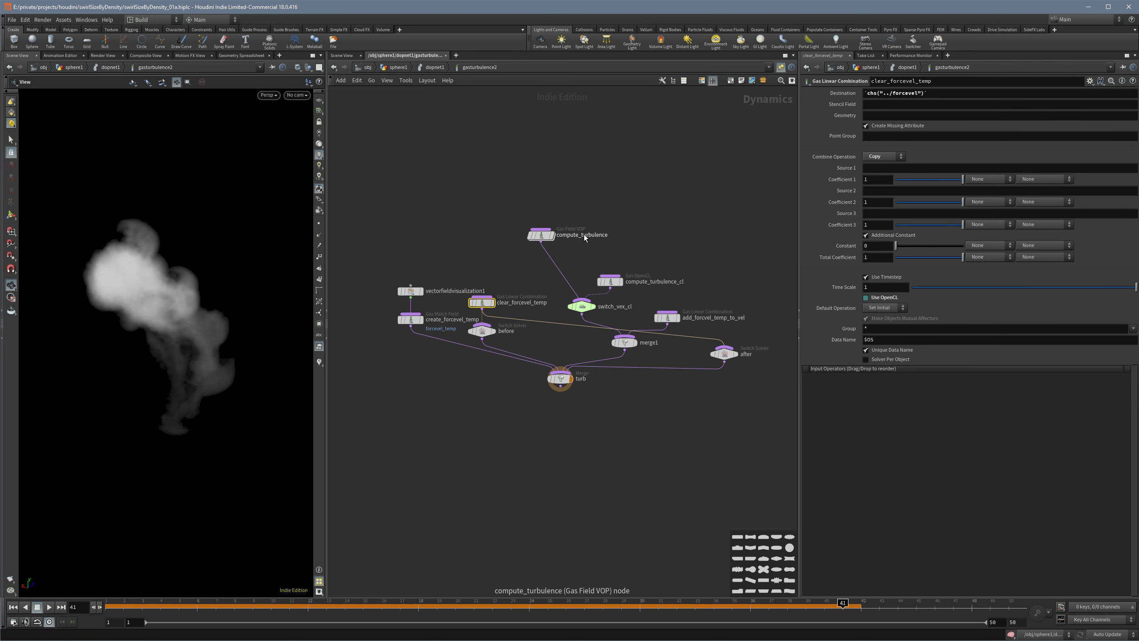
scroll(540, 241, up, 2)
click(537, 241)
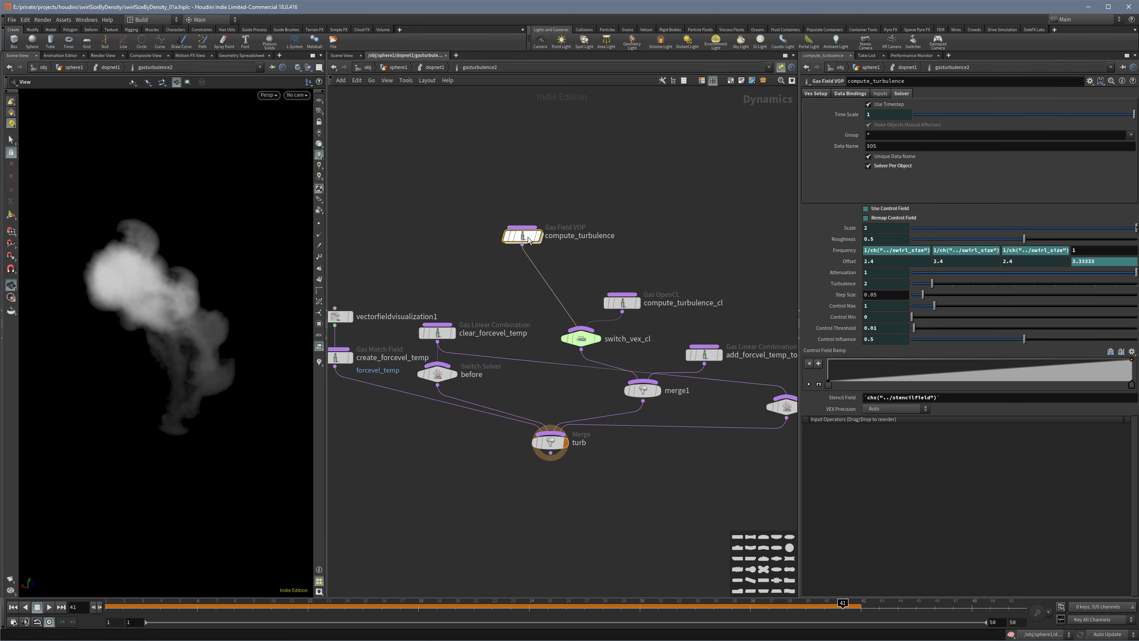
Step: Toggle compute_turbulence's Frequency parameter between its swirl_size expressions and evaluated values
click(846, 253)
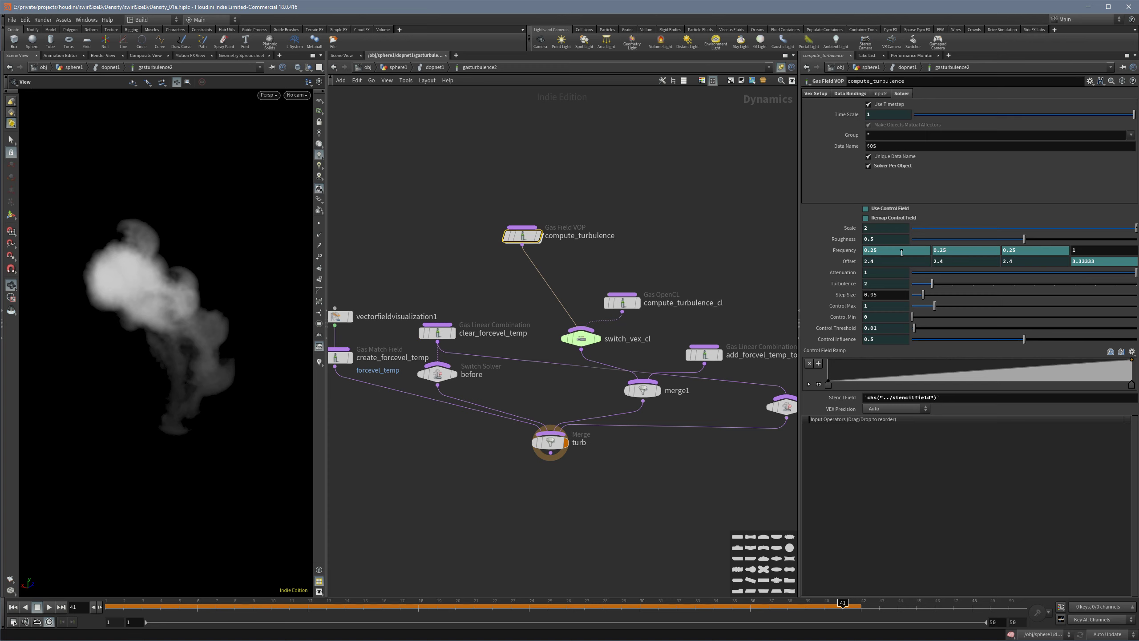
click(852, 254)
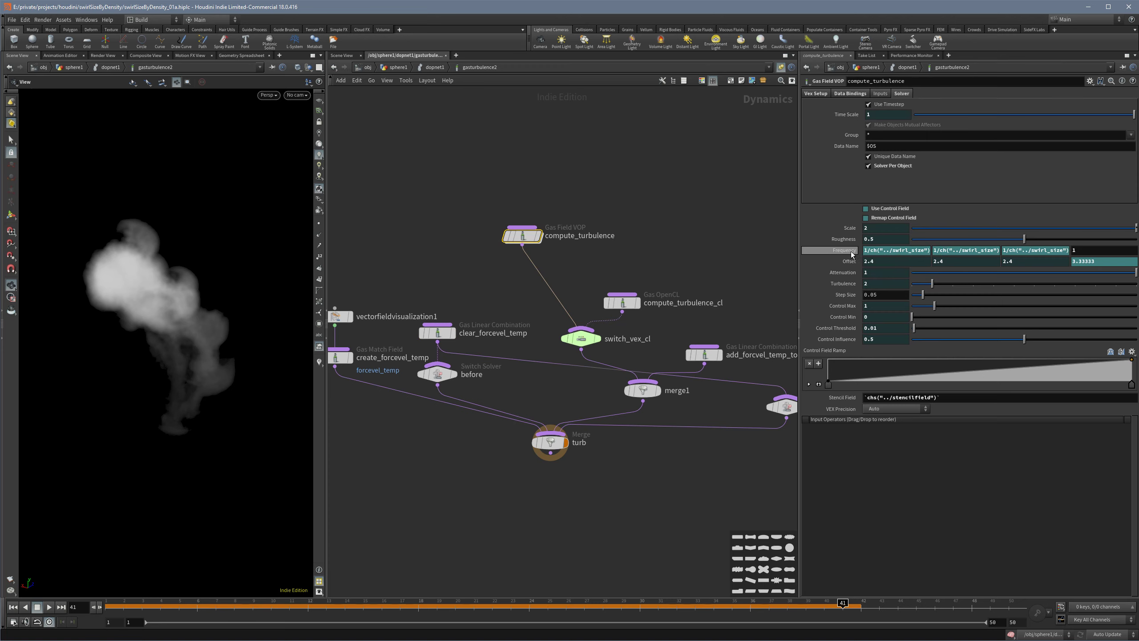
click(845, 250)
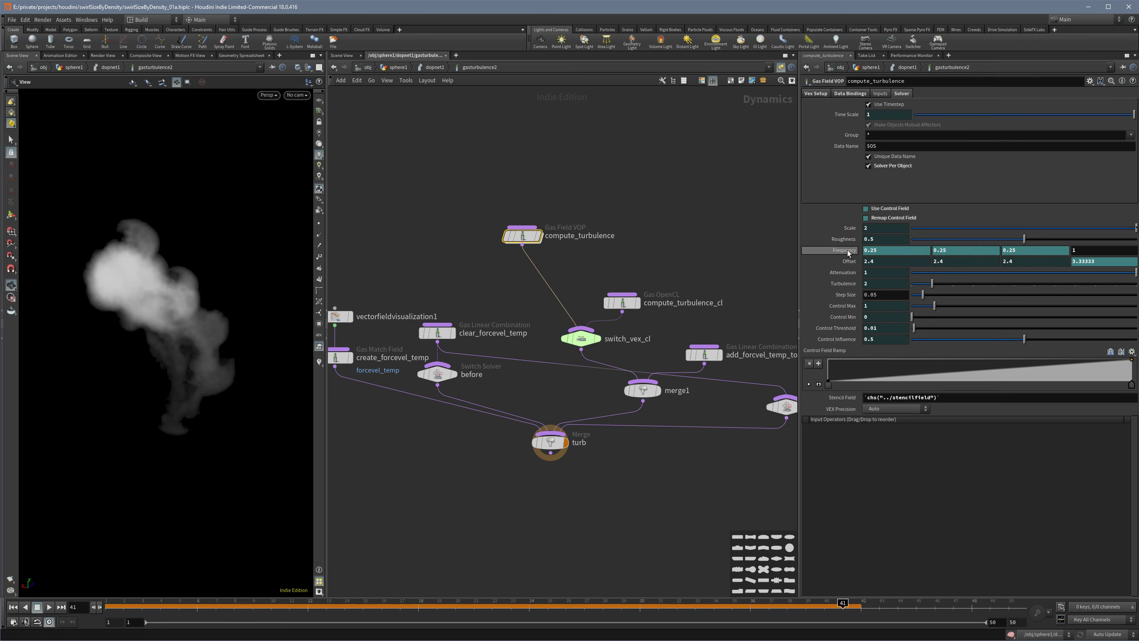
Step: Examine the Frequency parameter's definition in compute_turbulence's parameter interface editor, and close the editor
mouse_move(528, 240)
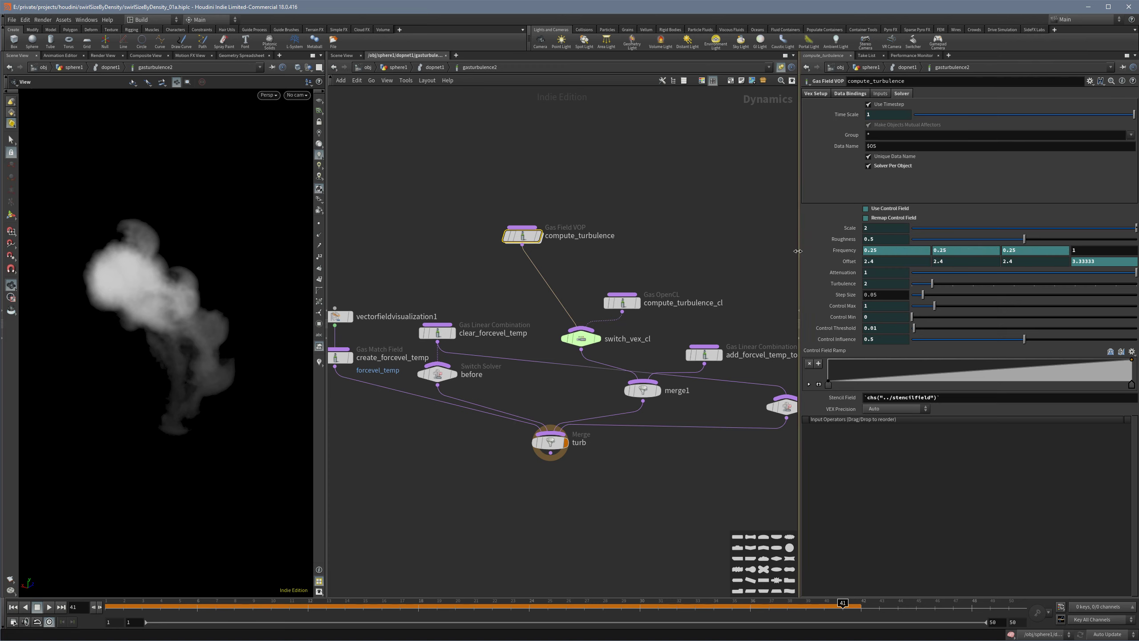
right_click(524, 237)
mouse_move(570, 272)
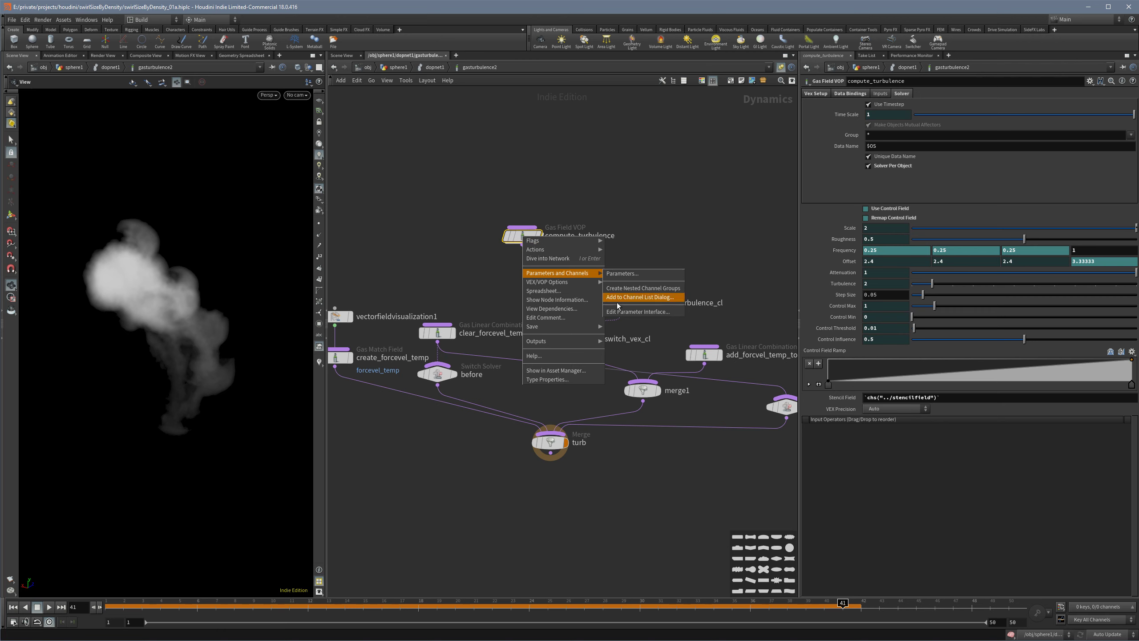
click(638, 311)
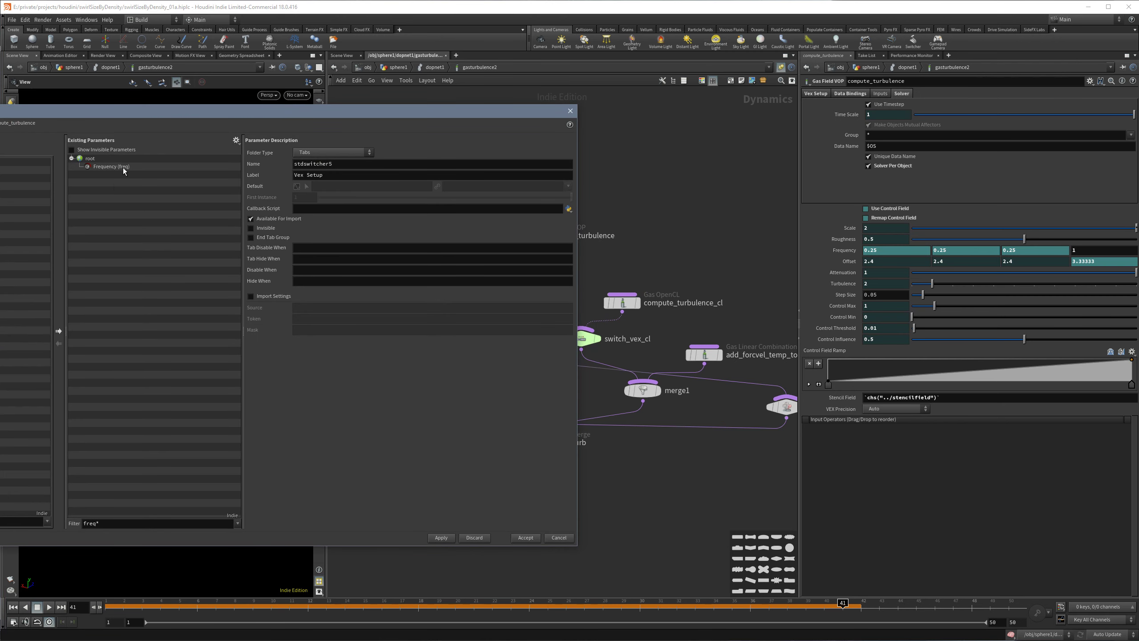
drag(477, 111, 263, 117)
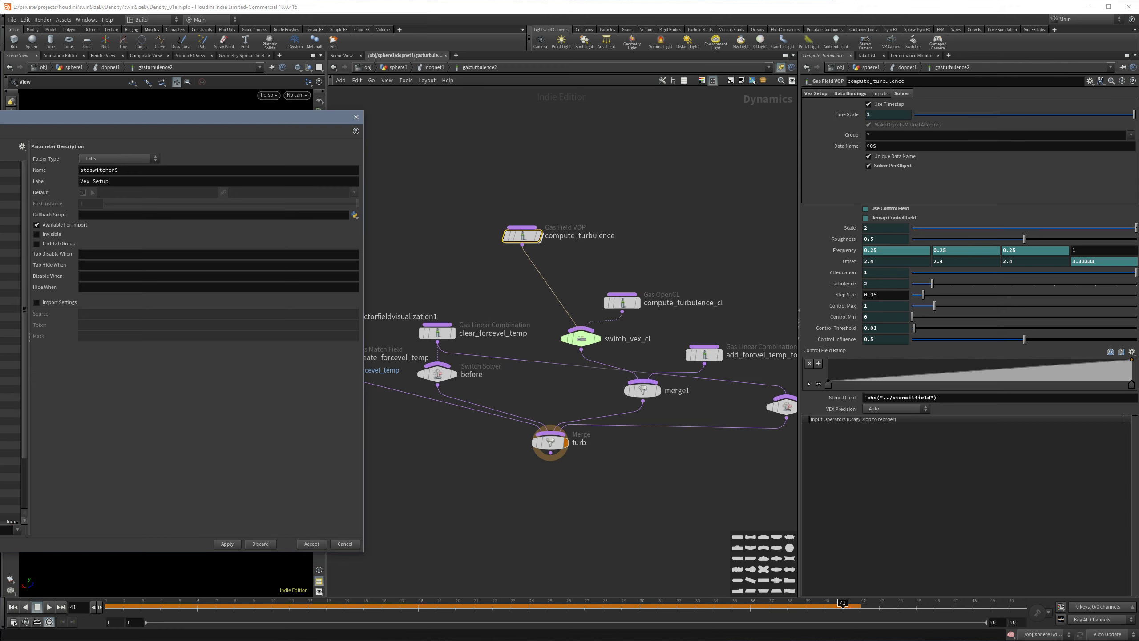
drag(21, 355, 24, 425)
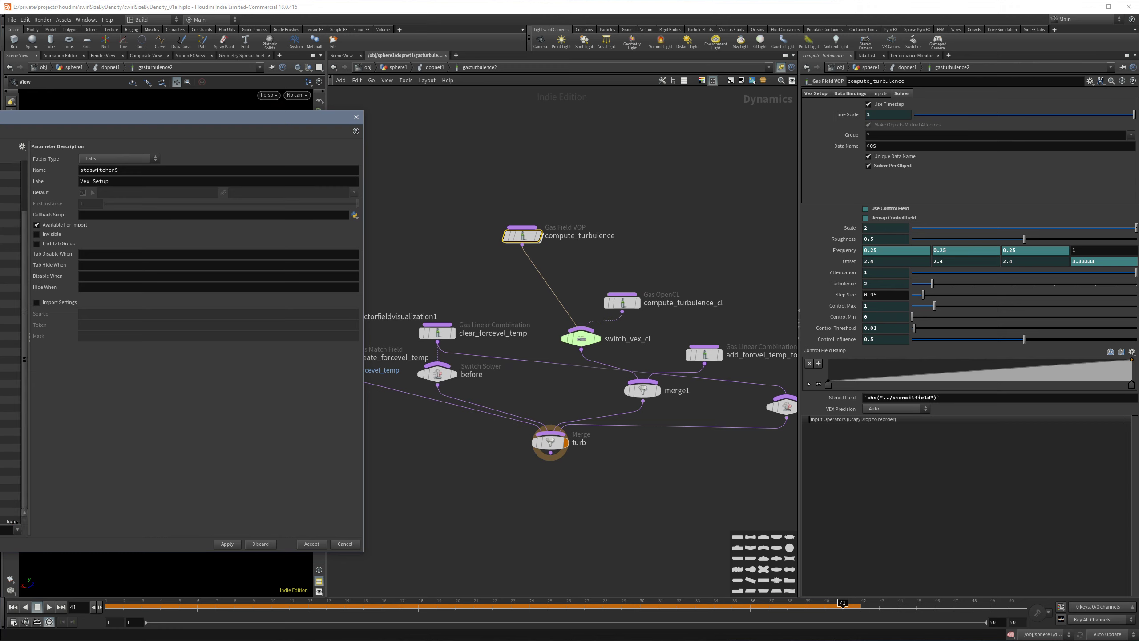
click(10, 432)
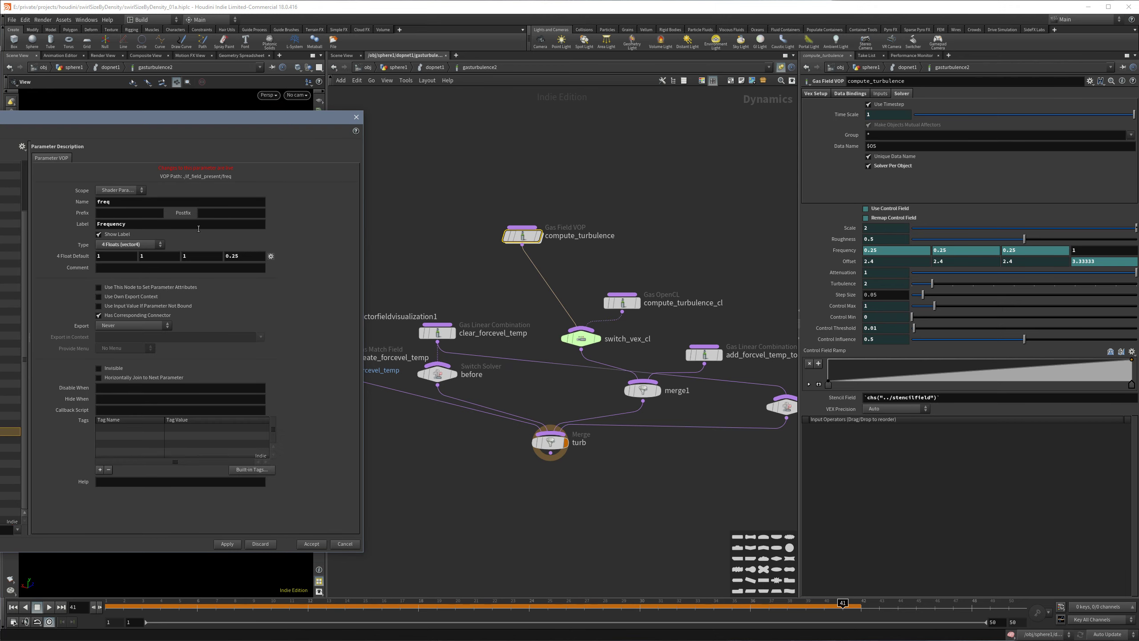
click(356, 117)
Step: Enter the compute_turbulence VOP network and open its if_field_present block
mouse_move(525, 238)
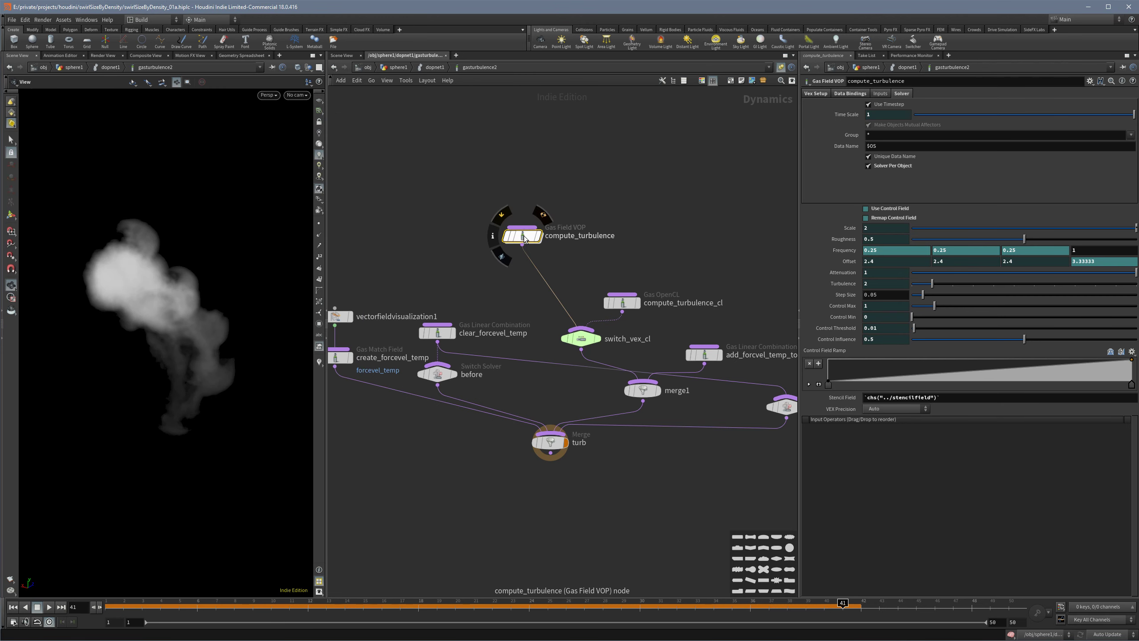
double_click(523, 237)
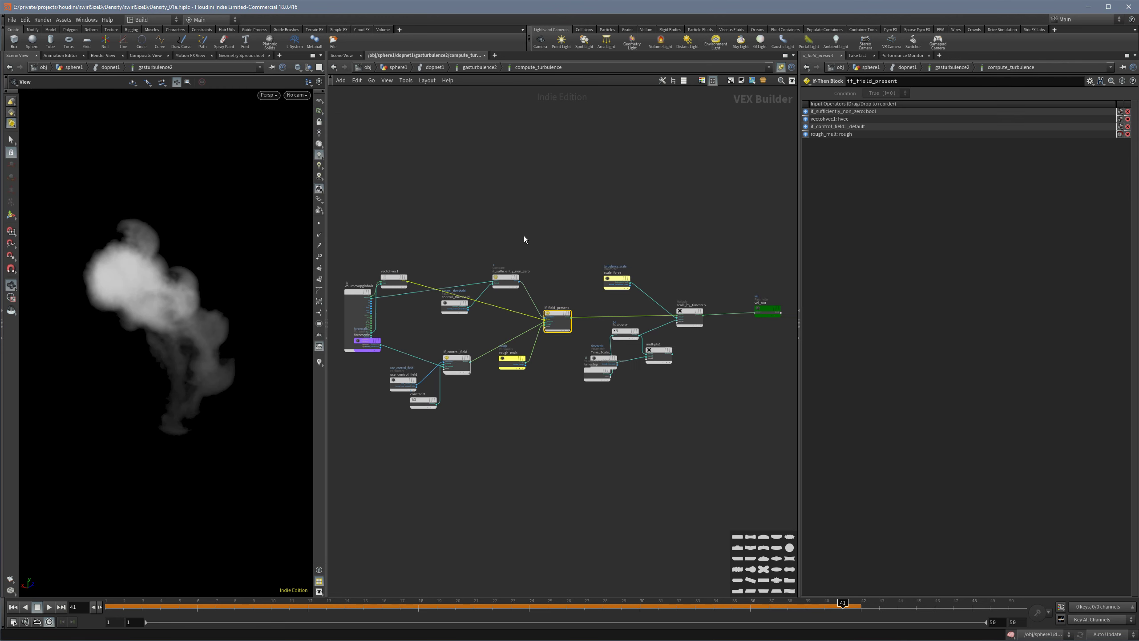
middle_drag(524, 265, 586, 214)
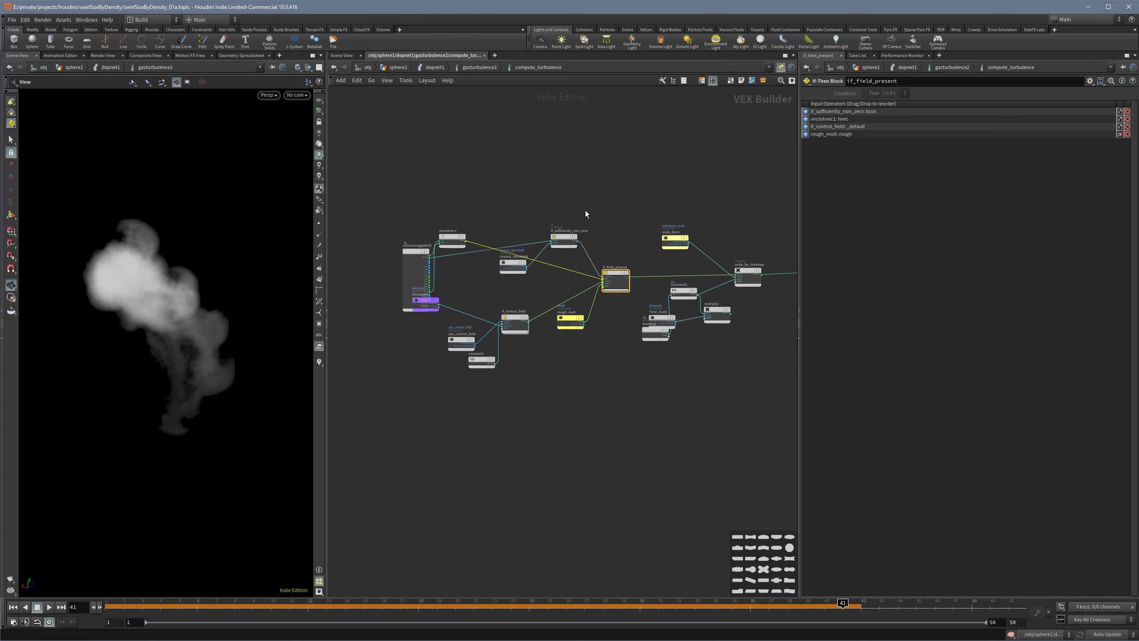
scroll(601, 268, up, 5)
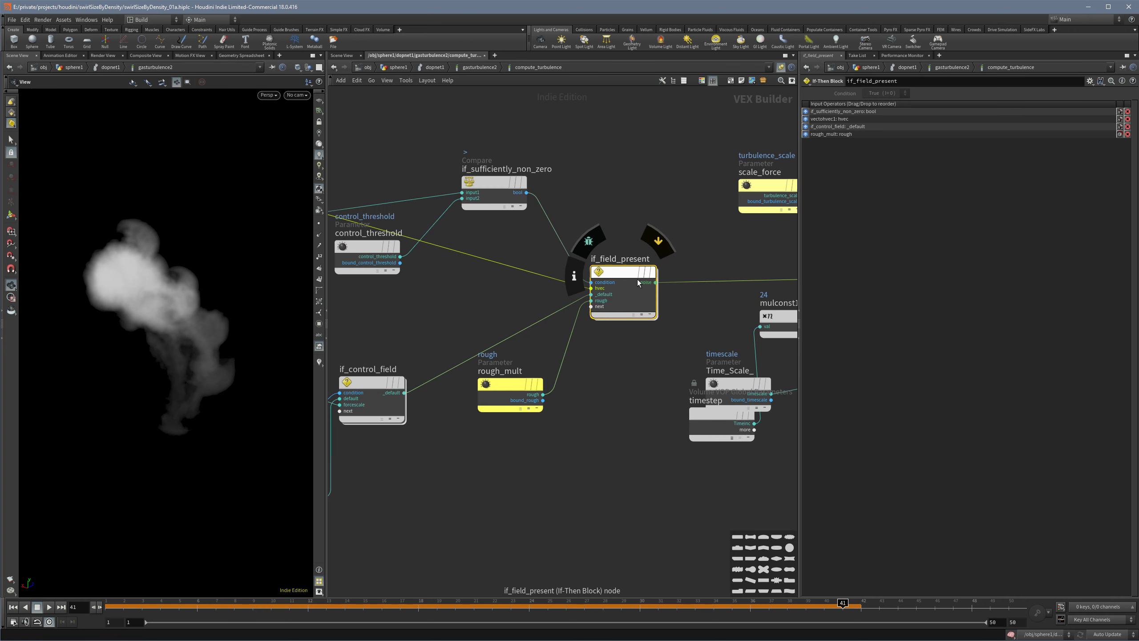
double_click(632, 295)
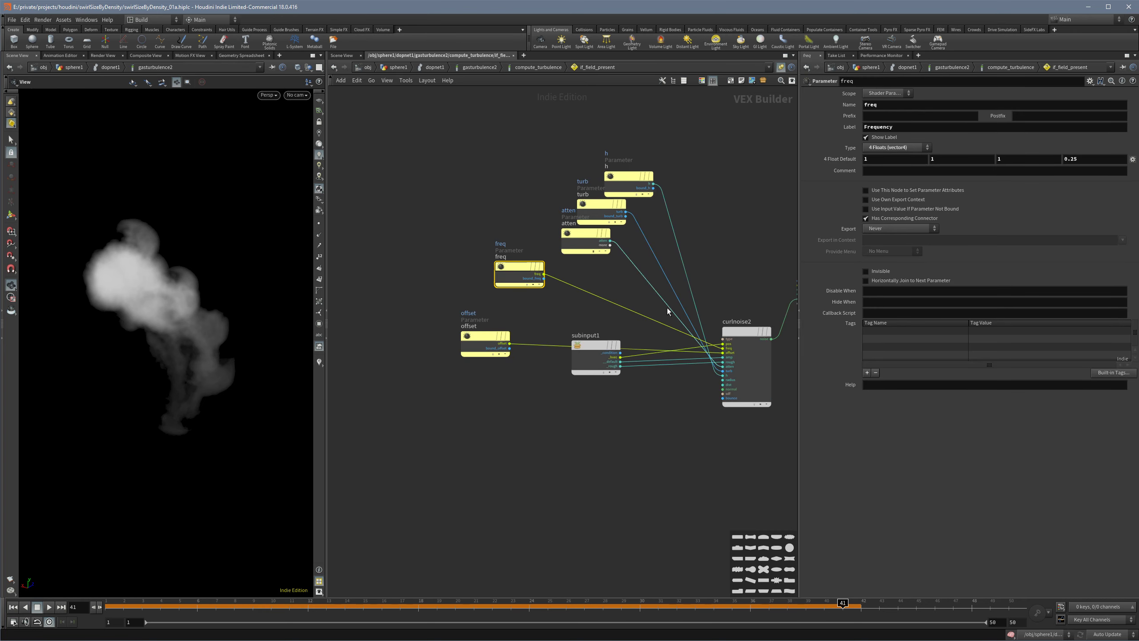
Step: Spread the freq and offset parameter nodes apart to make room beside the curlnoise2 inputs
middle_drag(714, 281, 536, 271)
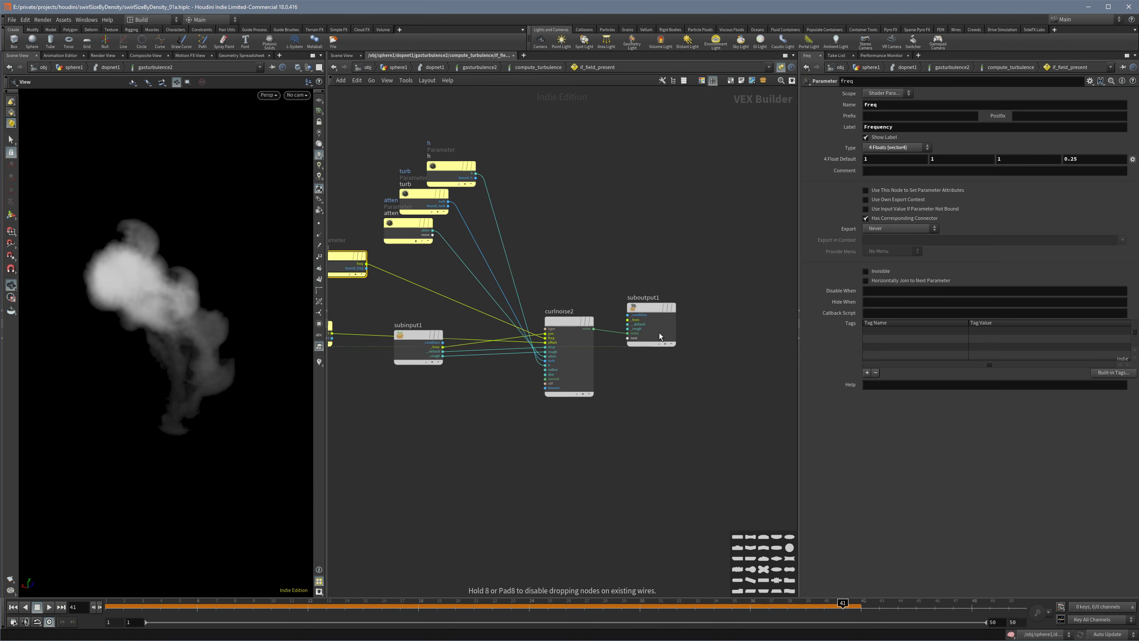
middle_drag(353, 329, 514, 330)
drag(494, 269, 468, 255)
middle_drag(539, 282, 555, 299)
drag(480, 357, 475, 414)
drag(486, 271, 477, 288)
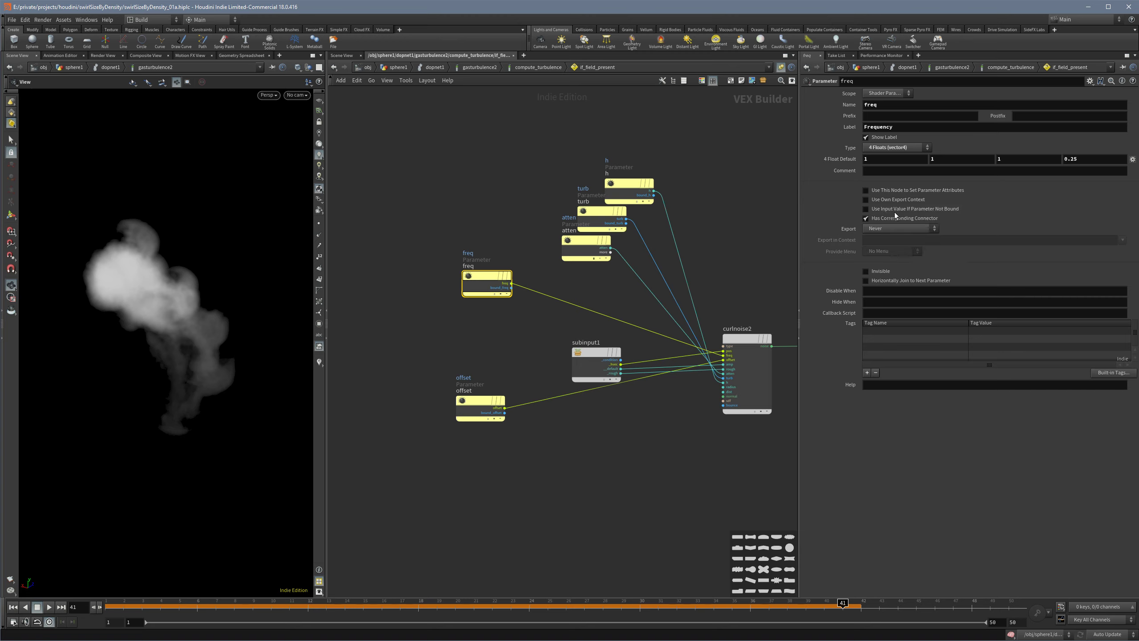
Step: Enable Use Input Value If Parameter Not Bound on the freq parameter node to give it an input
click(926, 211)
scroll(414, 289, up, 2)
scroll(448, 276, down, 4)
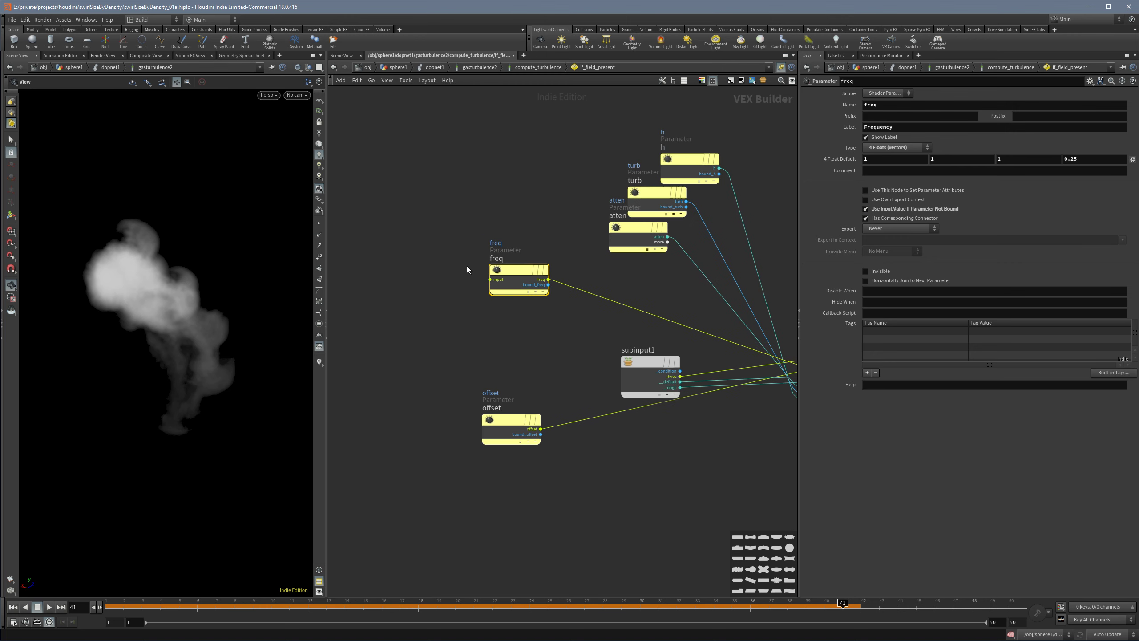
mouse_move(504, 286)
Step: Return to the dopnet1 level and turn on Visualize Turbulence for gasturbulence2
key(u)
key(u)
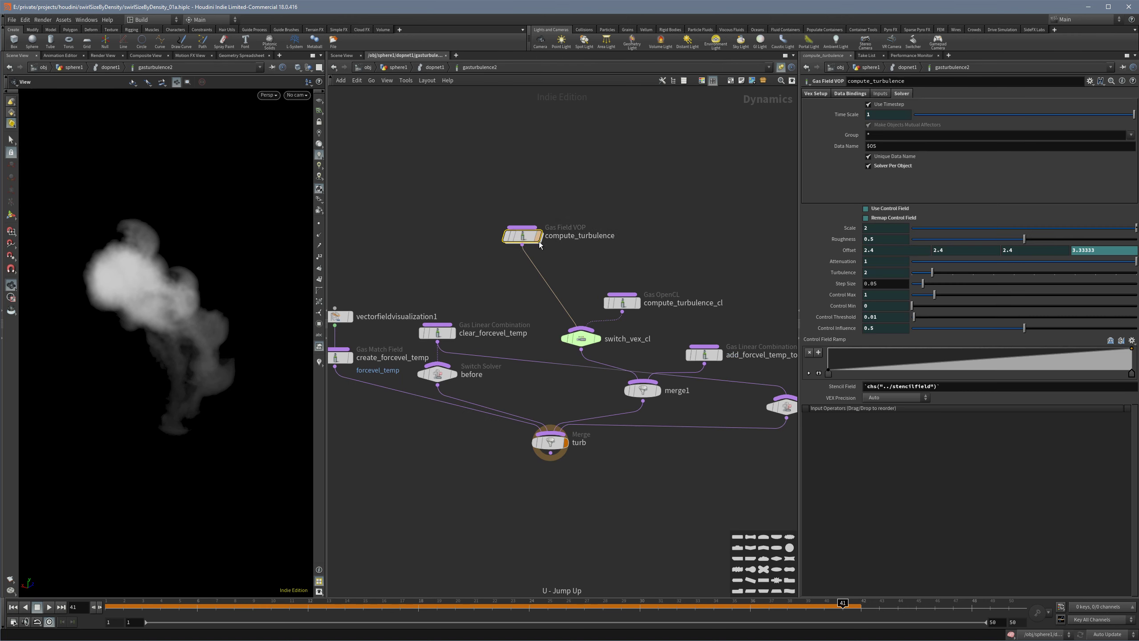
key(u)
click(510, 221)
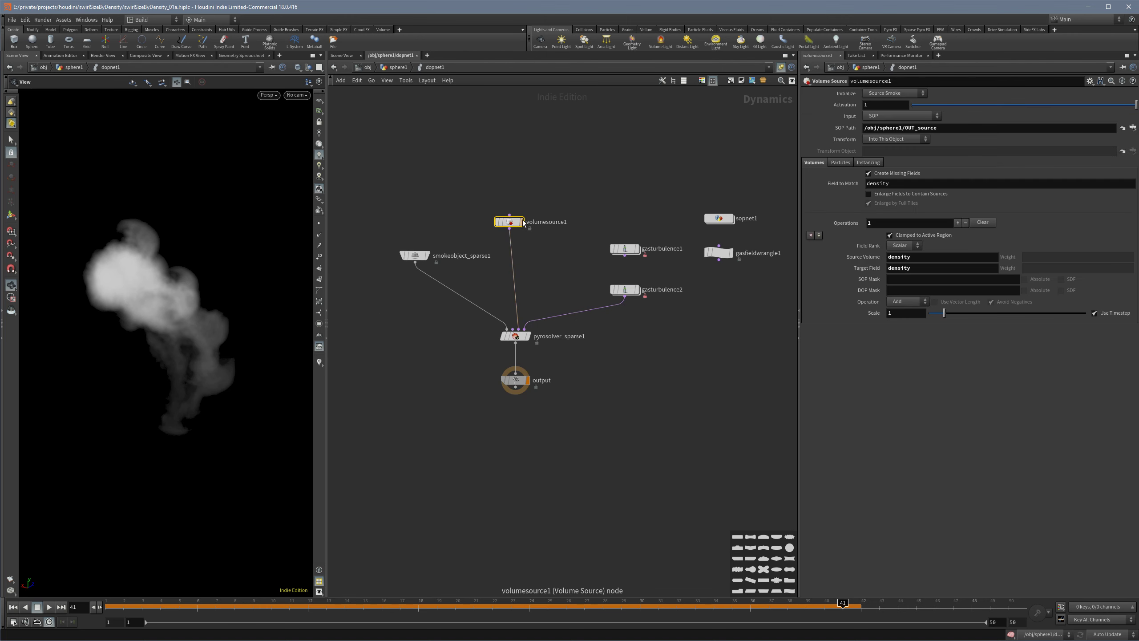
click(625, 289)
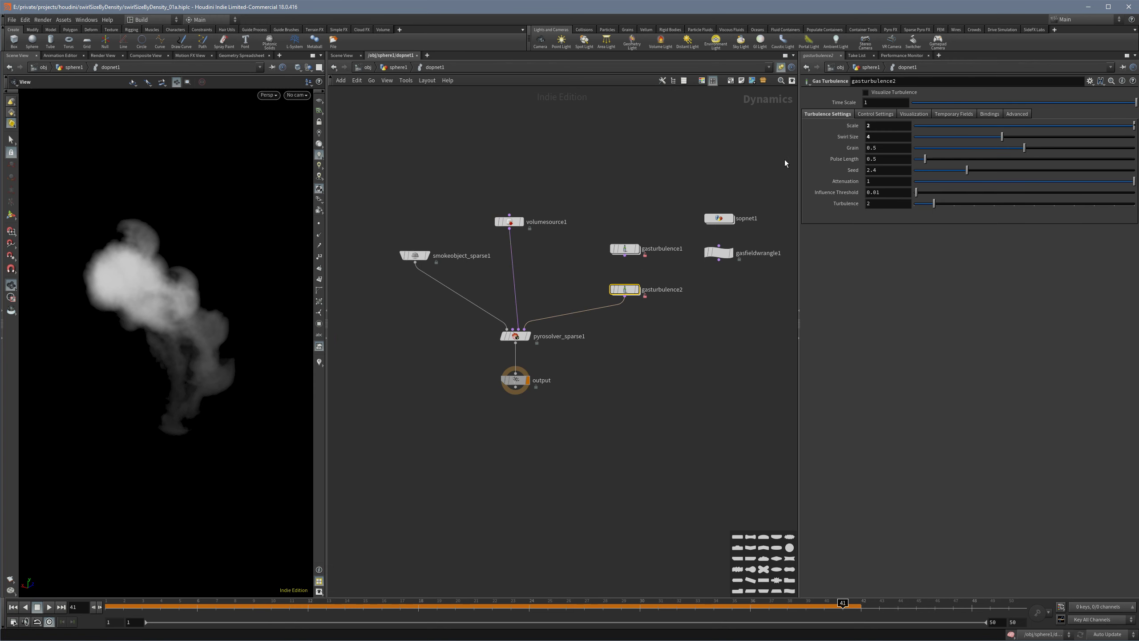
click(866, 93)
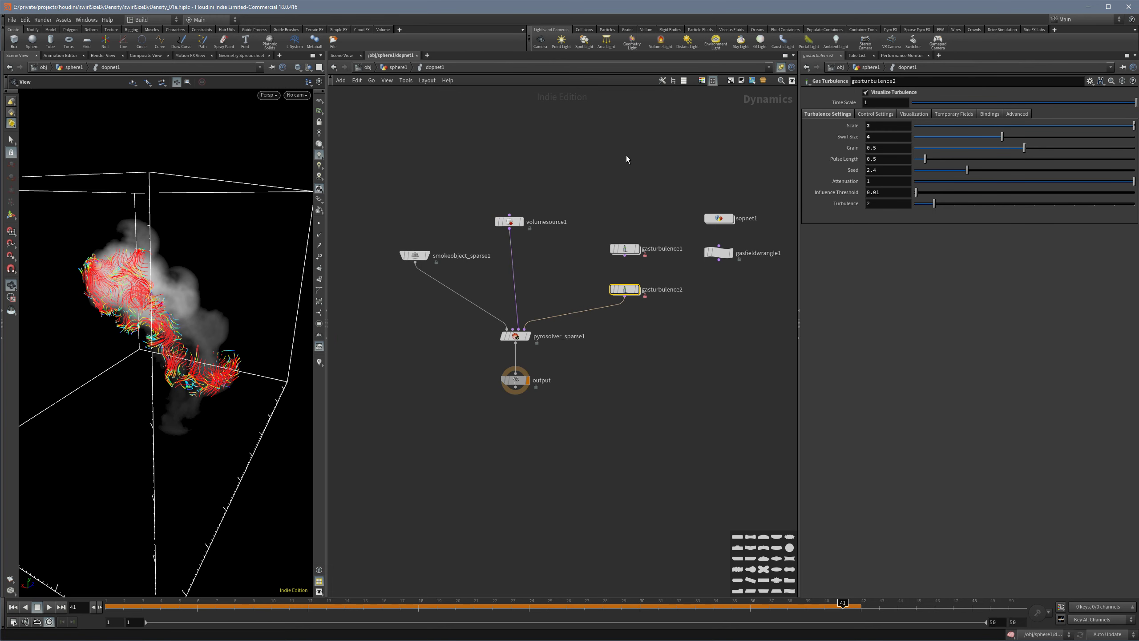
Step: Go back through gasturbulence2 and compute_turbulence into the if_field_present network
double_click(625, 289)
double_click(531, 241)
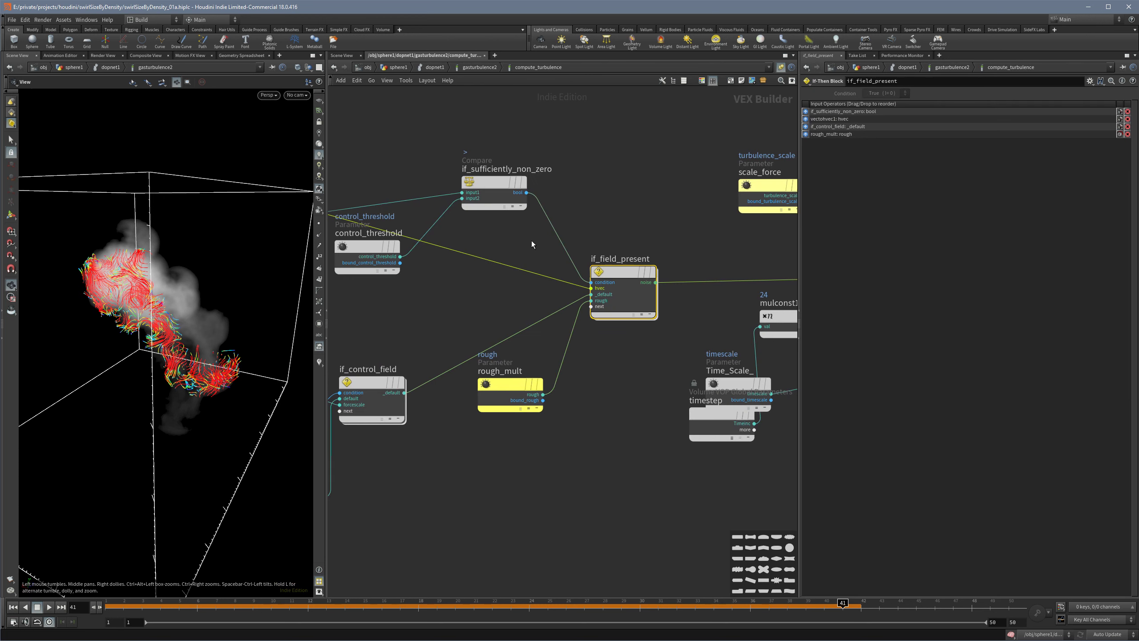
double_click(632, 298)
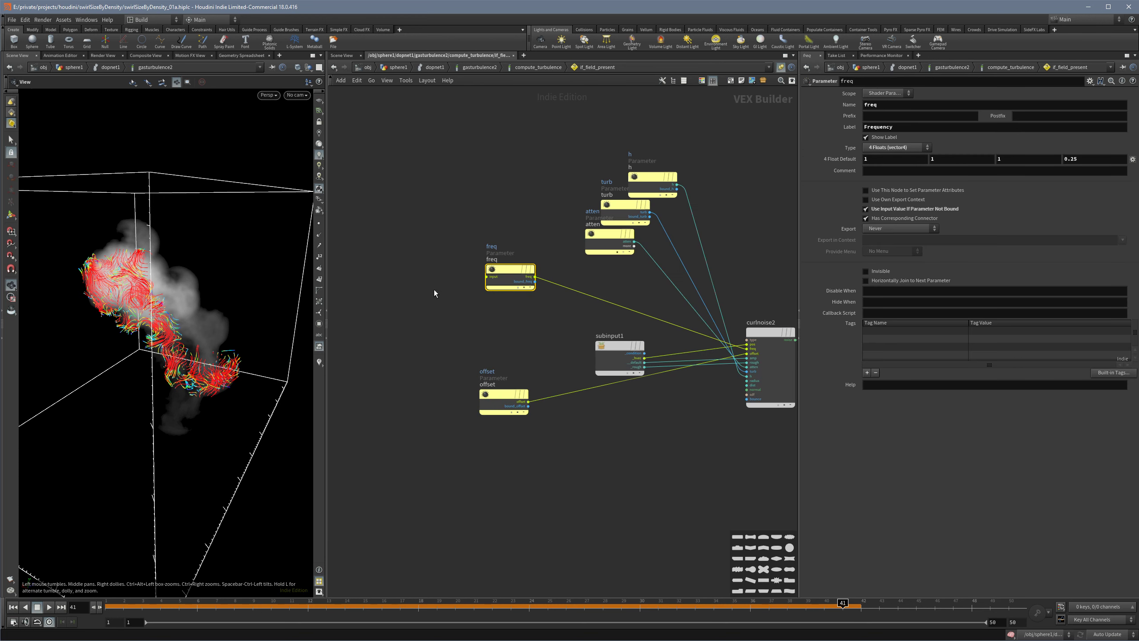
Step: Add a Constant node of type 4 Floats (vector4) and wire it into the freq parameter's input
click(413, 263)
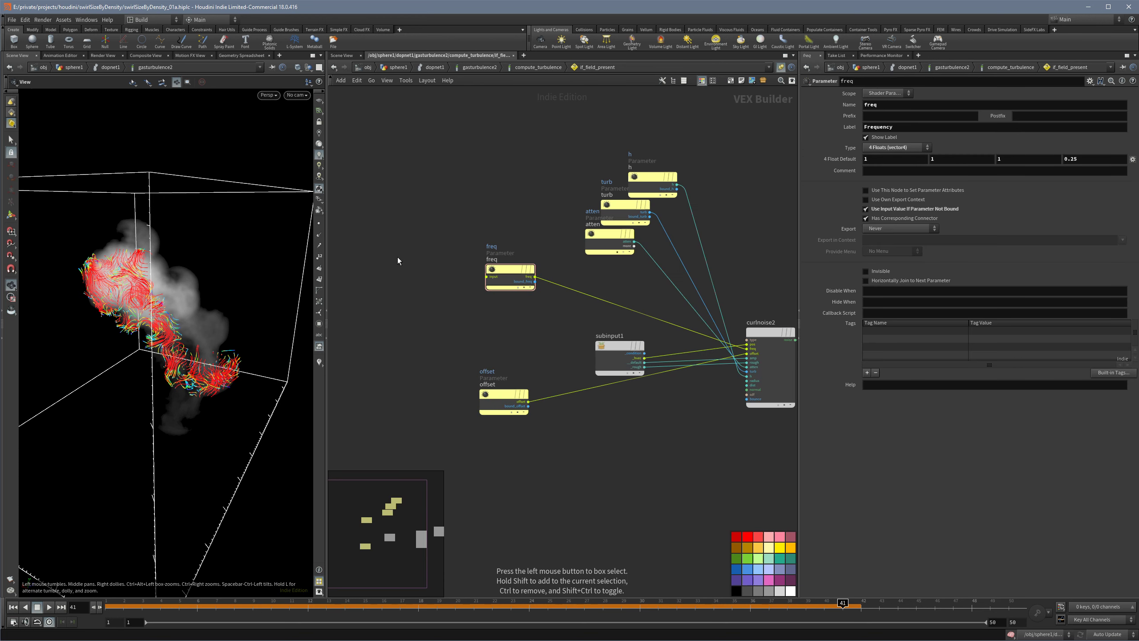
key(Tab)
key(Escape)
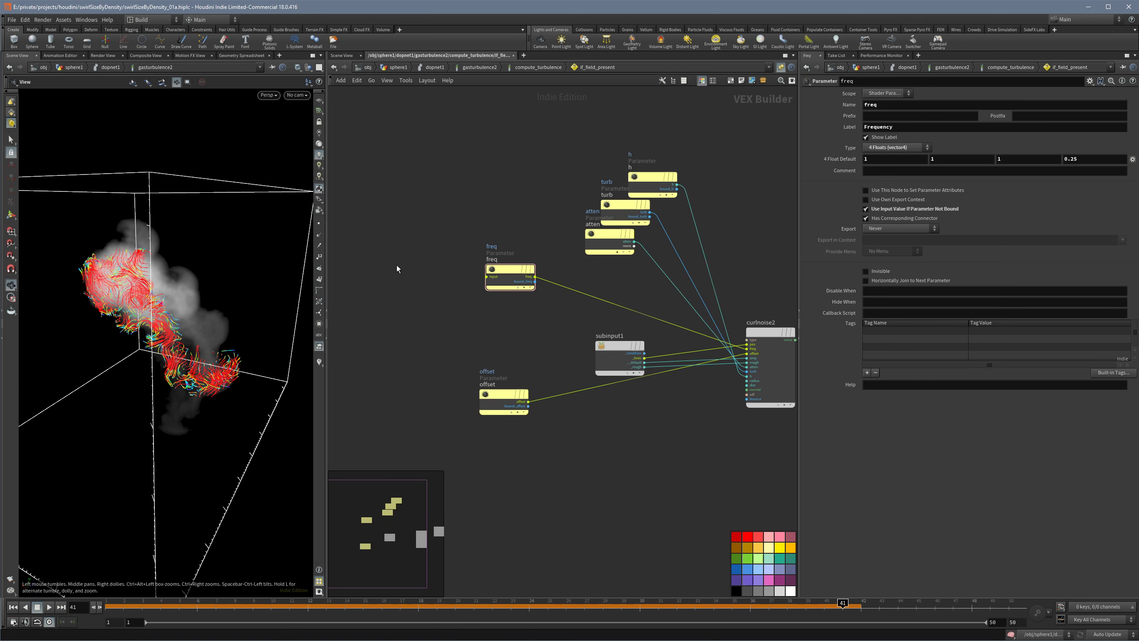
key(c)
click(398, 269)
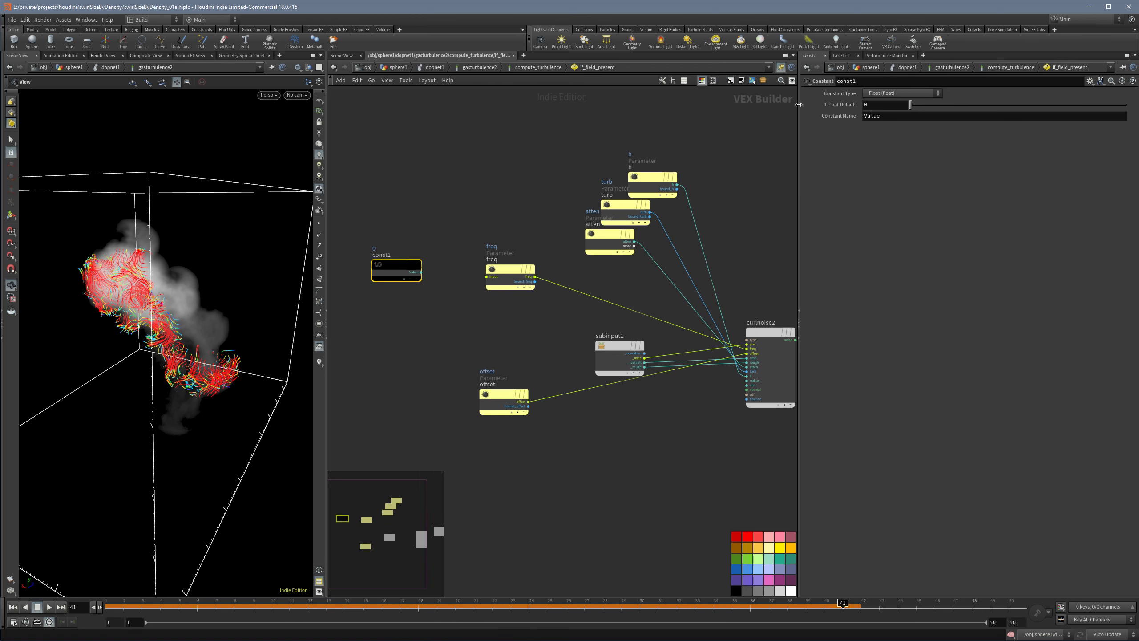
click(874, 93)
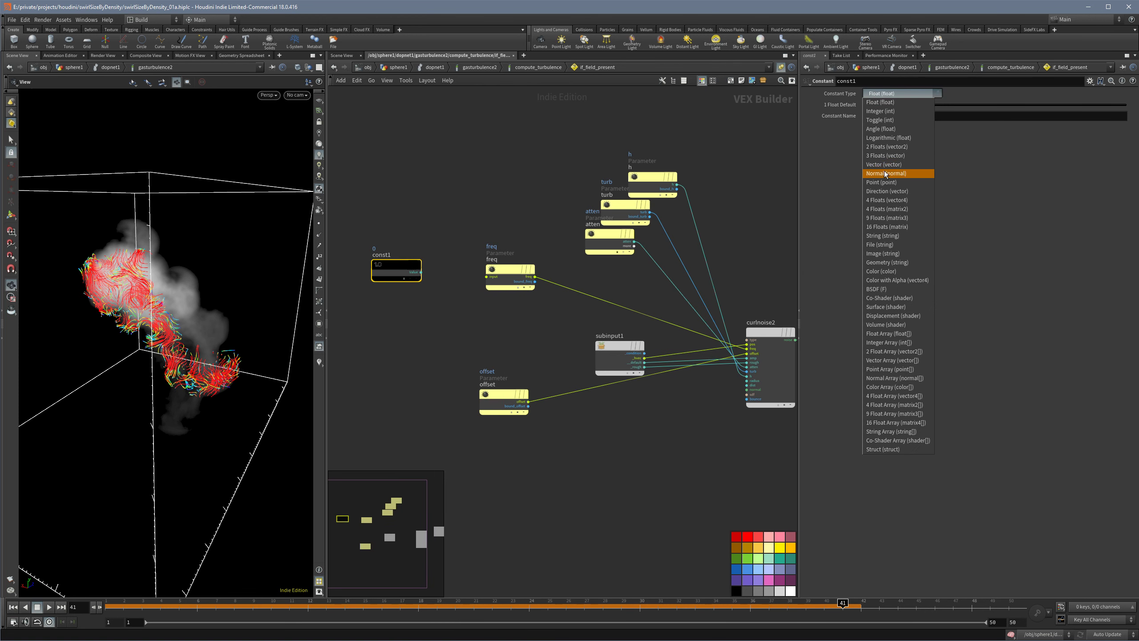
click(887, 199)
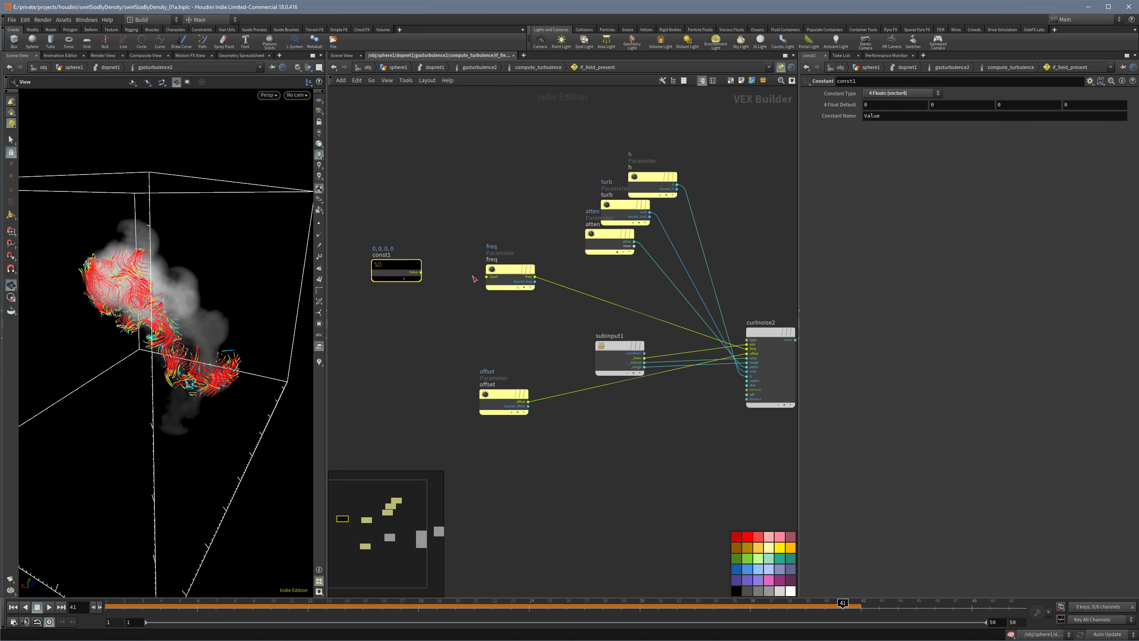
drag(487, 276, 384, 257)
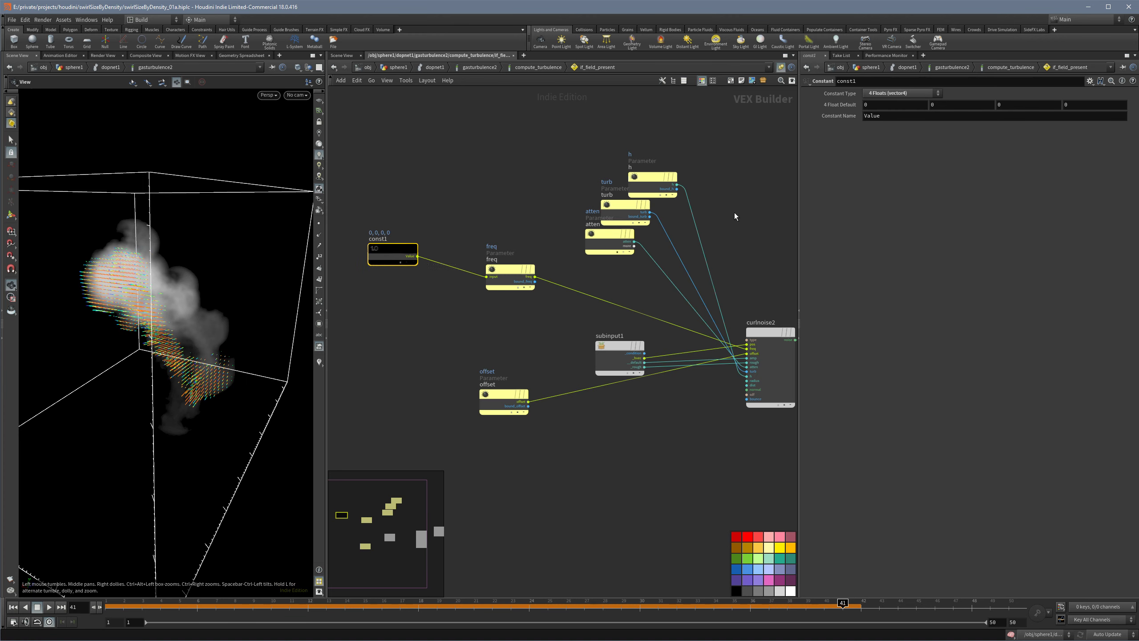
Step: Set the first three components of const1 to 10 and go to frame 18 to preview the turbulence
text(10)
key(Tab)
text(10)
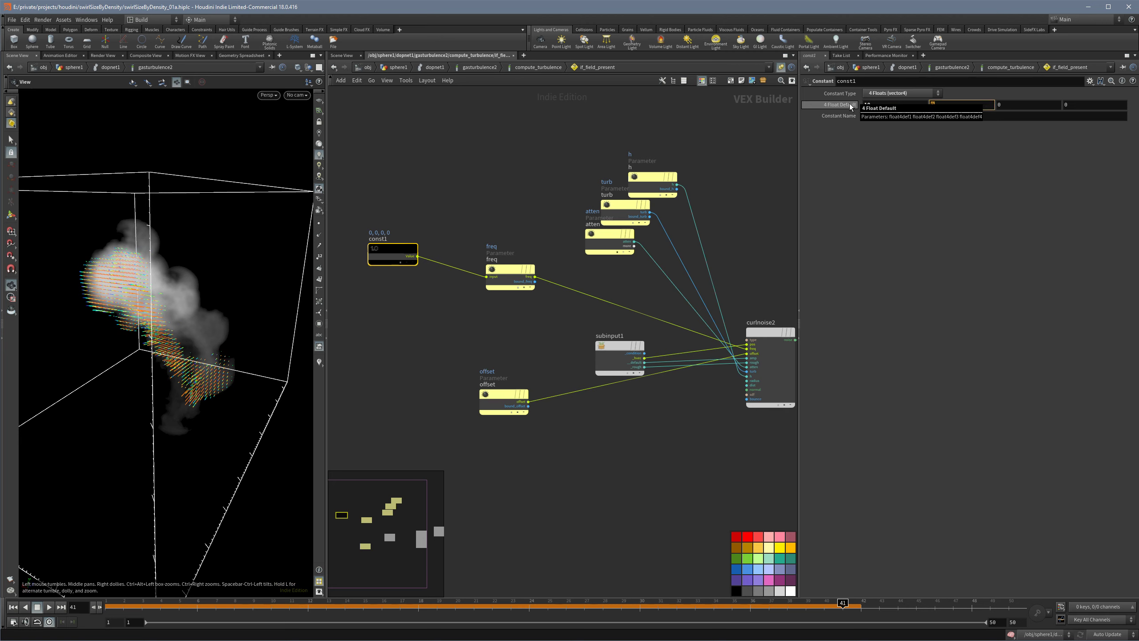
key(Tab)
text(10)
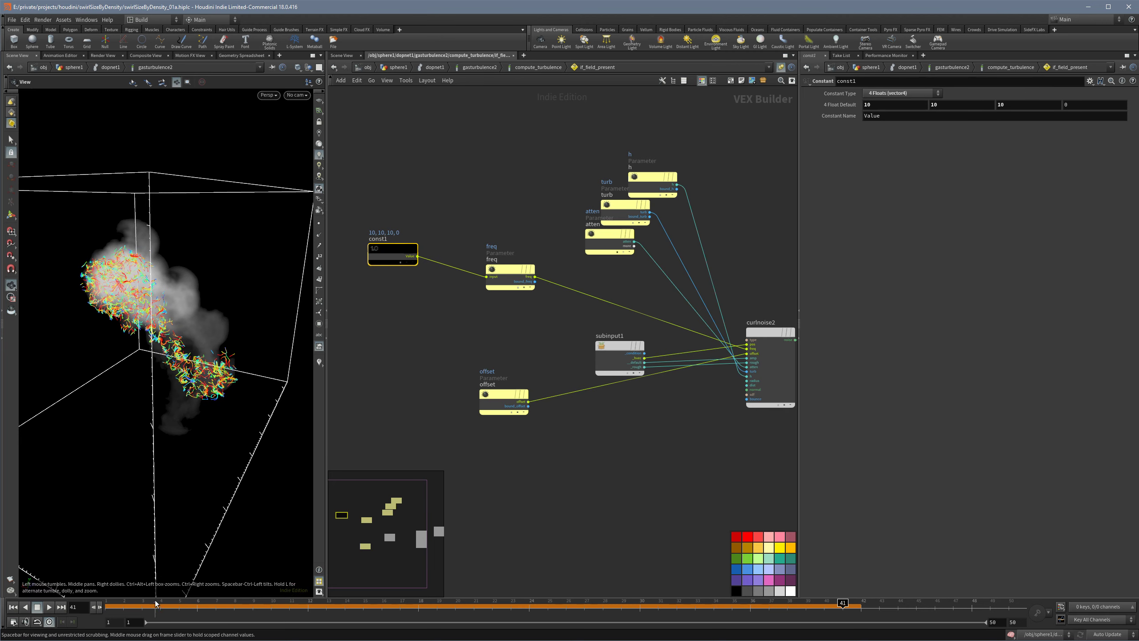
drag(156, 603, 419, 605)
Step: Move const1 further up and away from freq to make room between the two nodes
drag(393, 258, 374, 232)
middle_drag(419, 308, 495, 308)
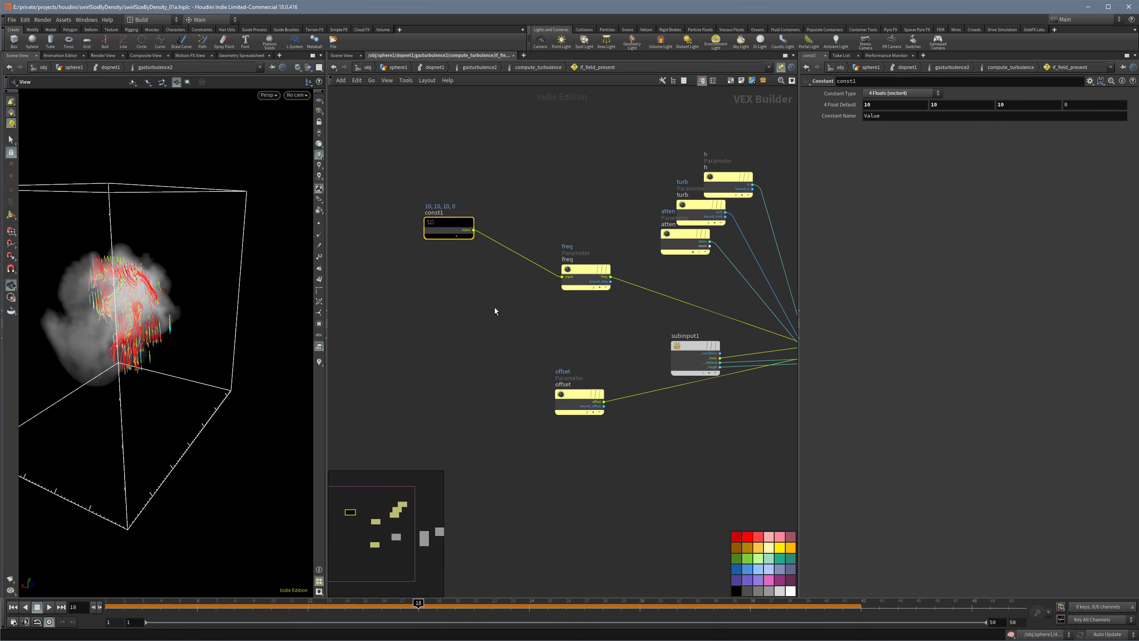
drag(445, 230, 417, 213)
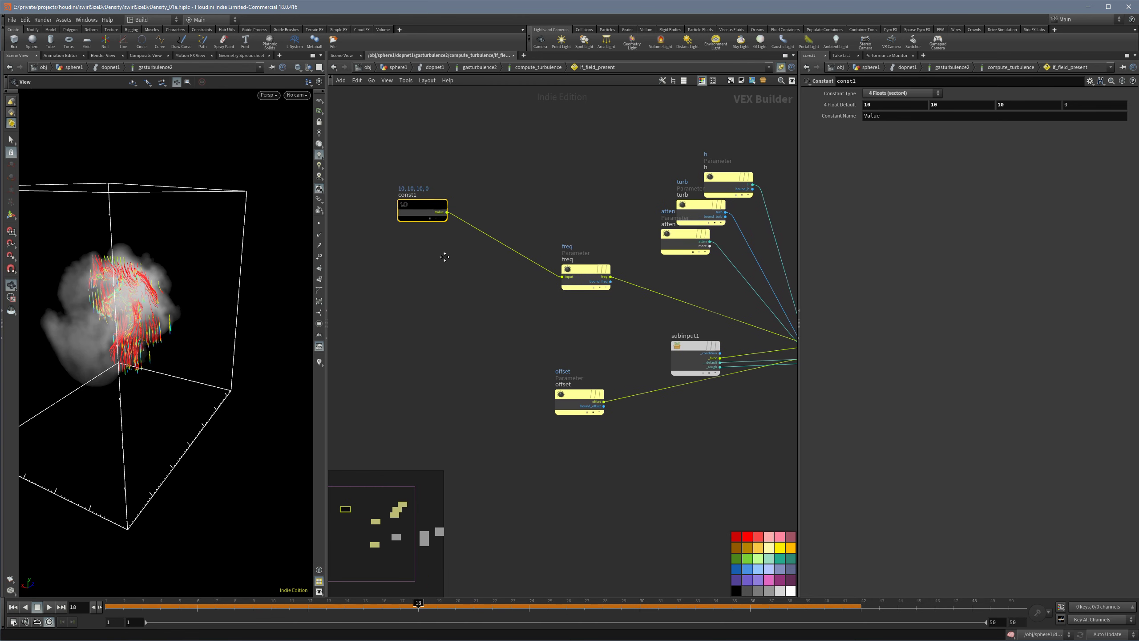
middle_drag(437, 260, 466, 240)
Step: Add a float Parameter node named density below const1
click(425, 302)
key(Tab)
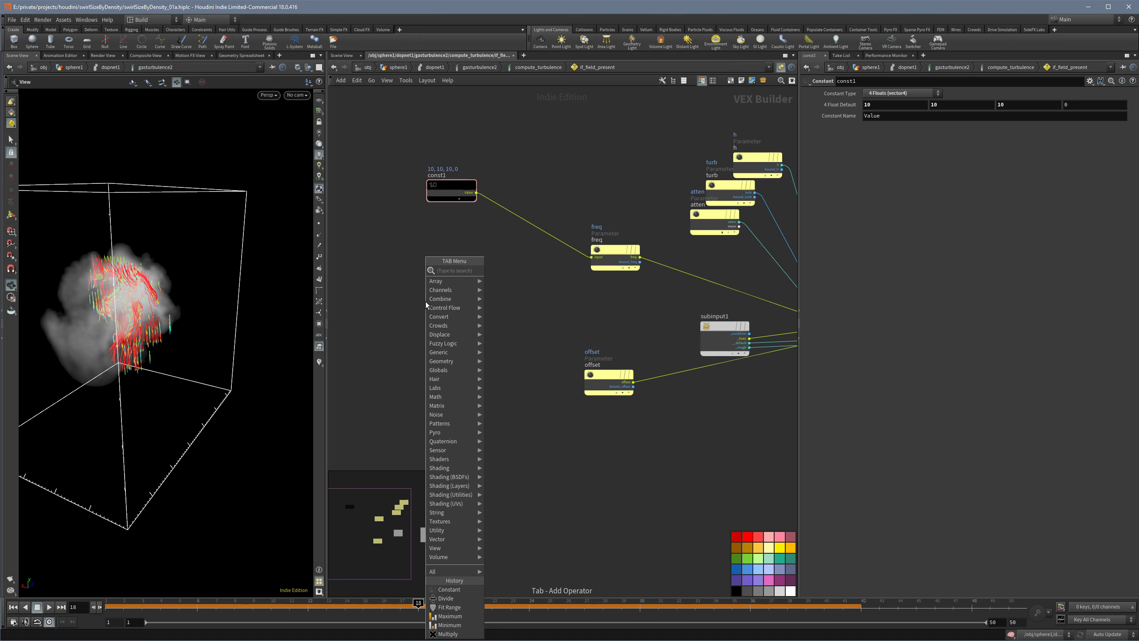
text(param)
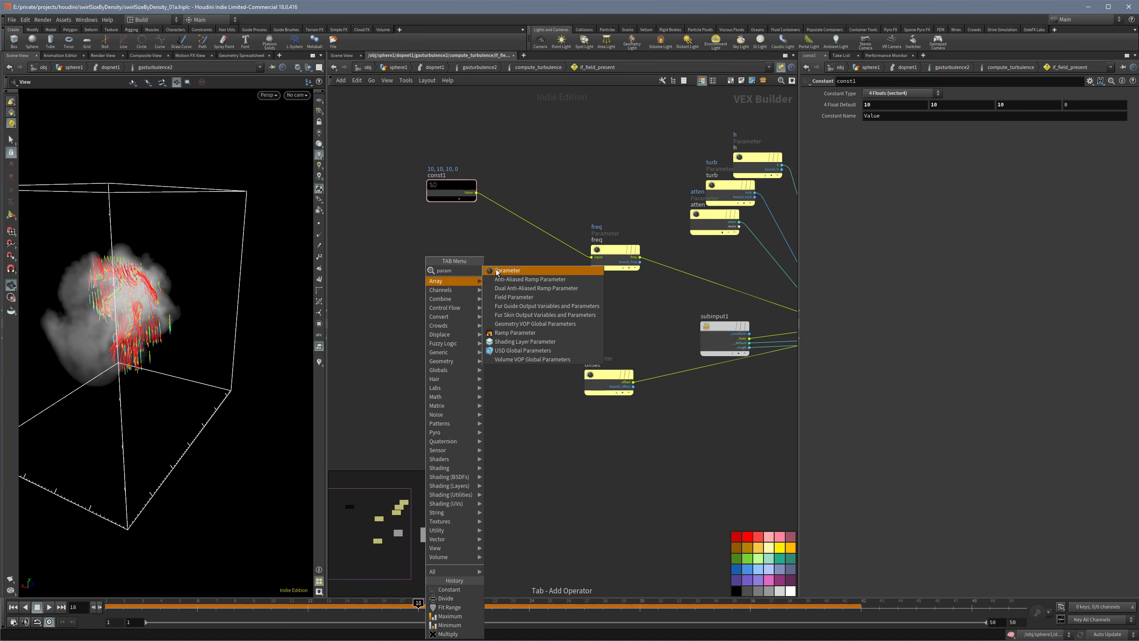
key(Return)
click(471, 303)
drag(887, 106, 848, 112)
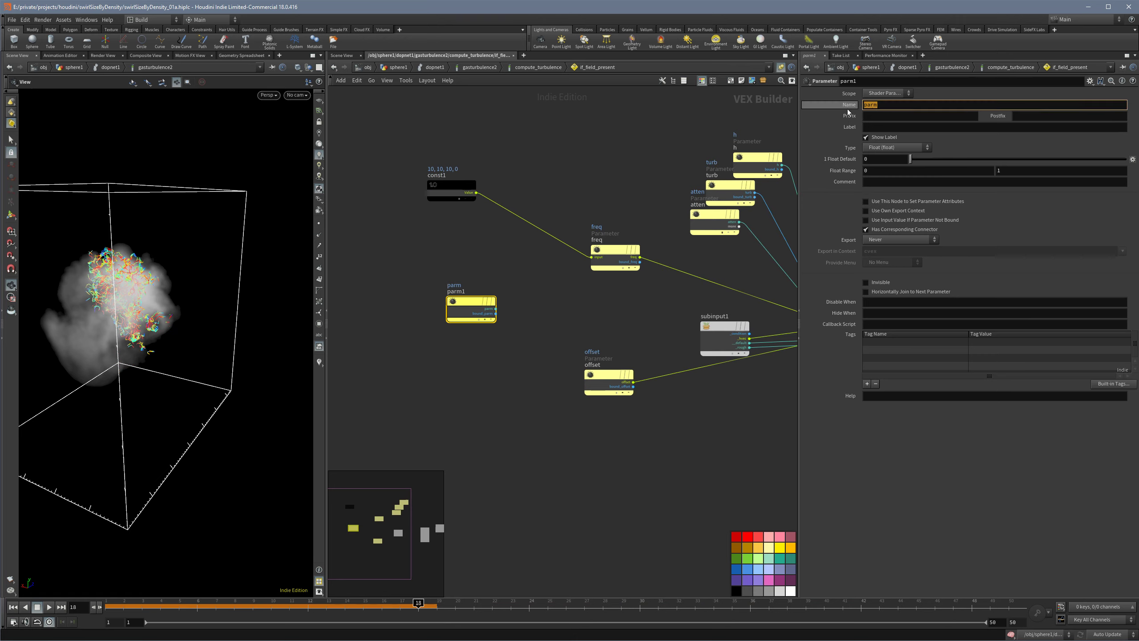
text(density)
key(Return)
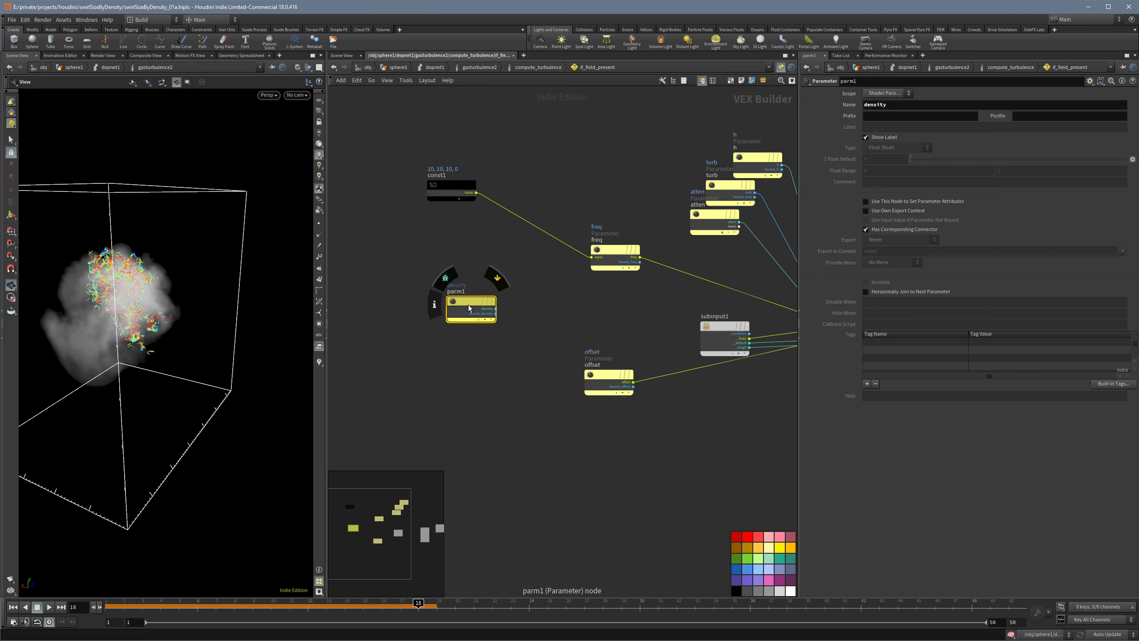
drag(462, 302, 439, 302)
Step: Multiply const1 by the density parameter with a Multiply node and wire the product into freq's input
click(477, 193)
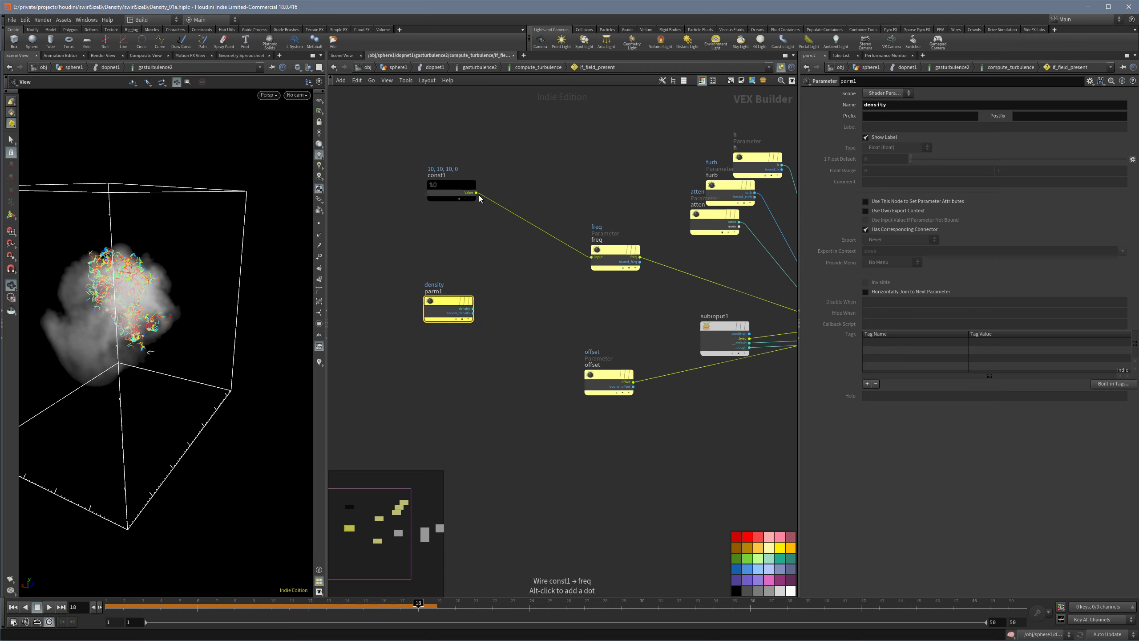
key(Tab)
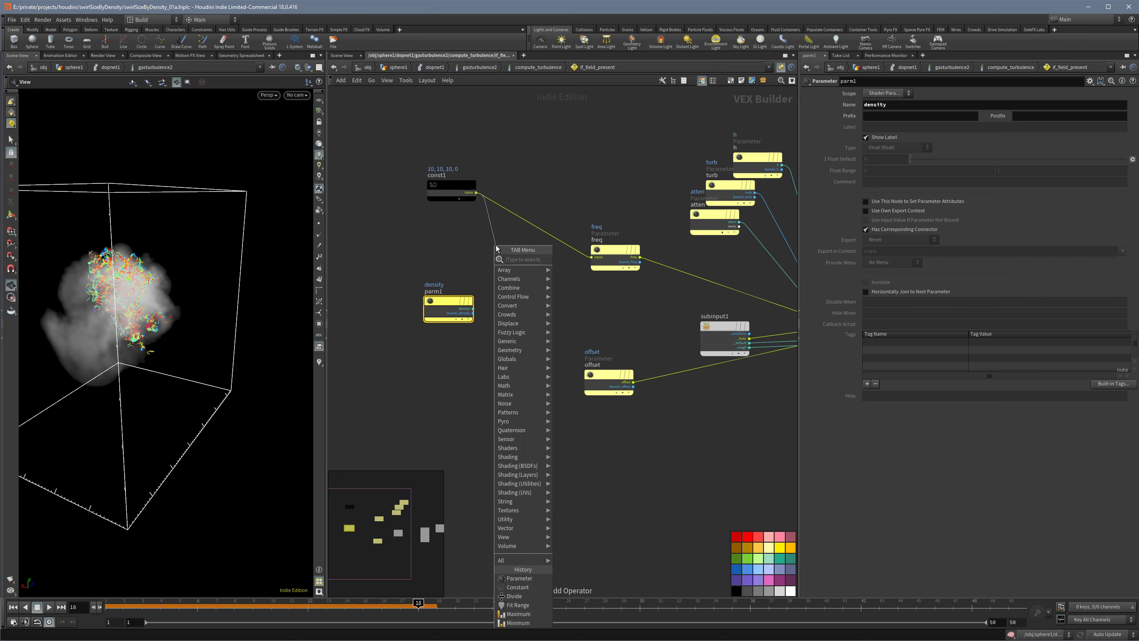
text(mult)
key(Return)
click(497, 249)
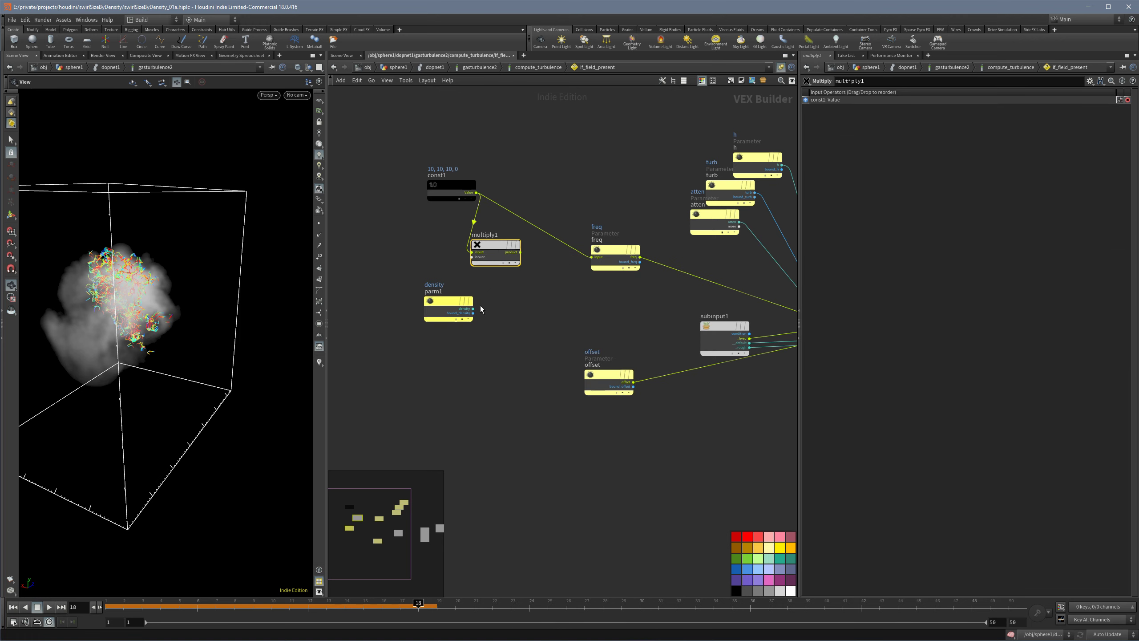
click(473, 309)
click(472, 257)
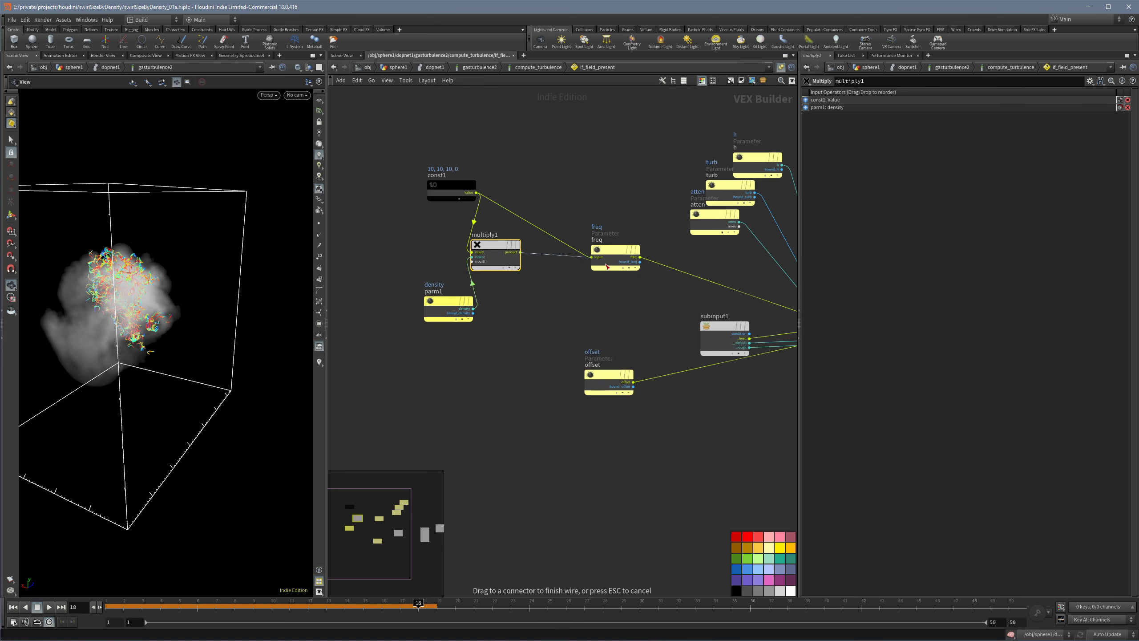
drag(504, 260, 531, 249)
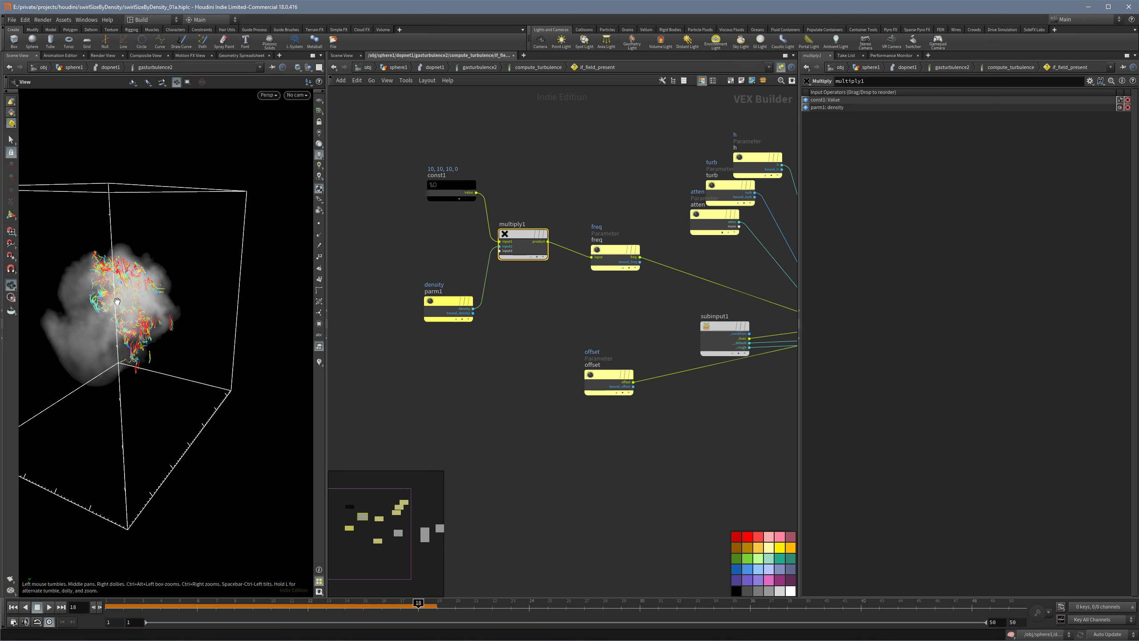
Step: Look closely at the turbulence streaks in the smoke, and move the density and constant nodes further from multiply1
right_drag(103, 288, 193, 291)
drag(194, 290, 175, 266)
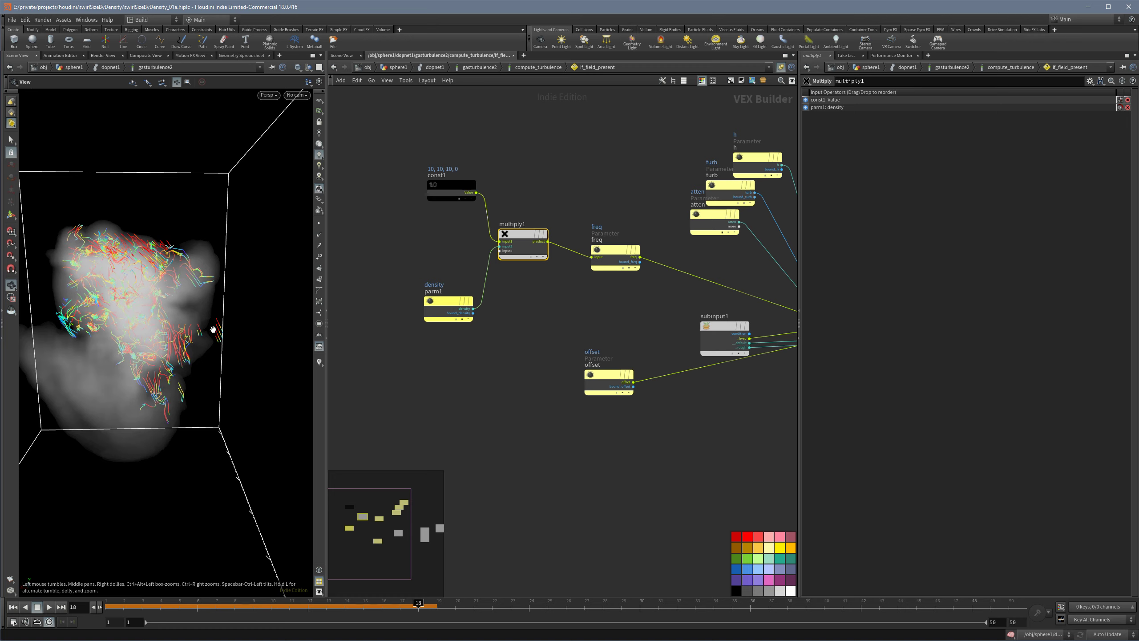
drag(449, 310, 440, 304)
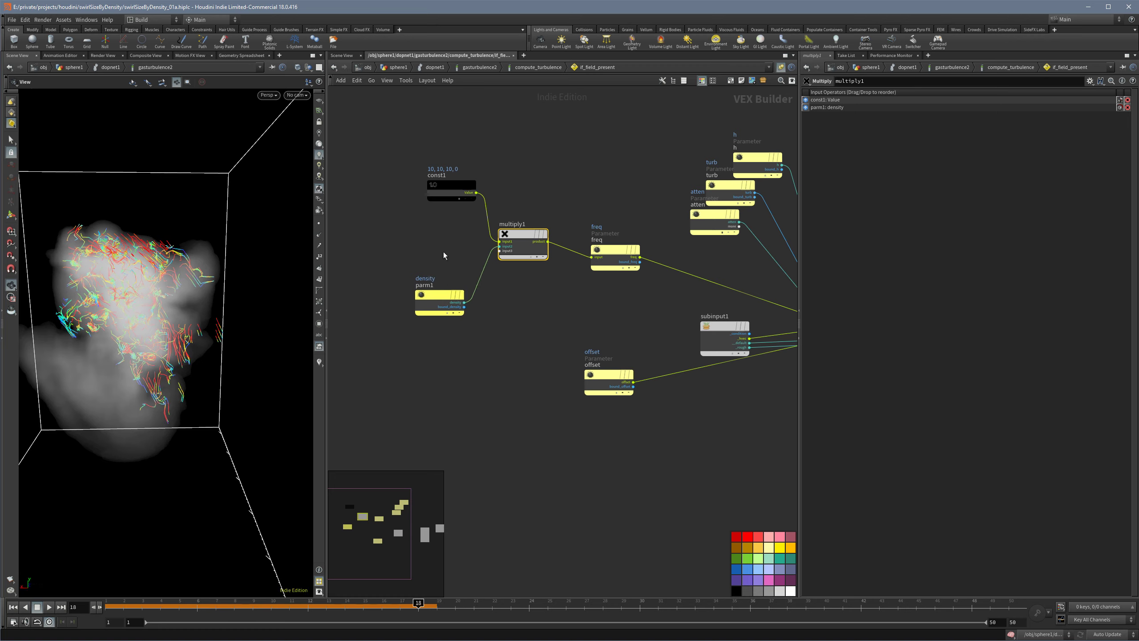
drag(449, 201, 433, 201)
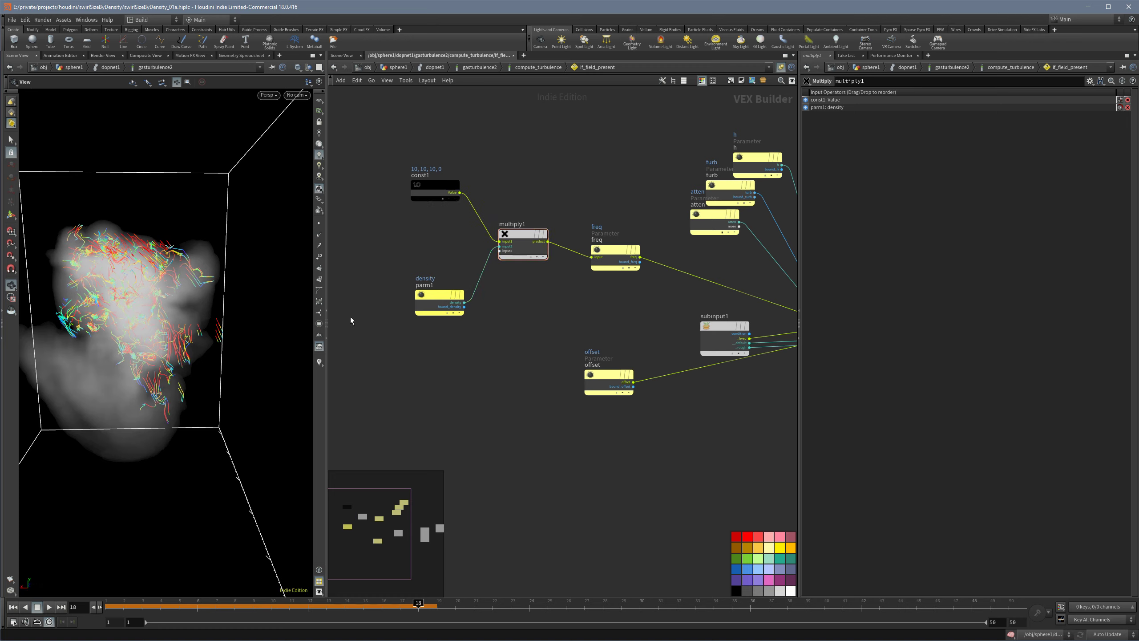
Step: Examine how the turbulence streaks vary with smoke density at frames 14 and 10, and nudge the density node
drag(228, 607, 345, 606)
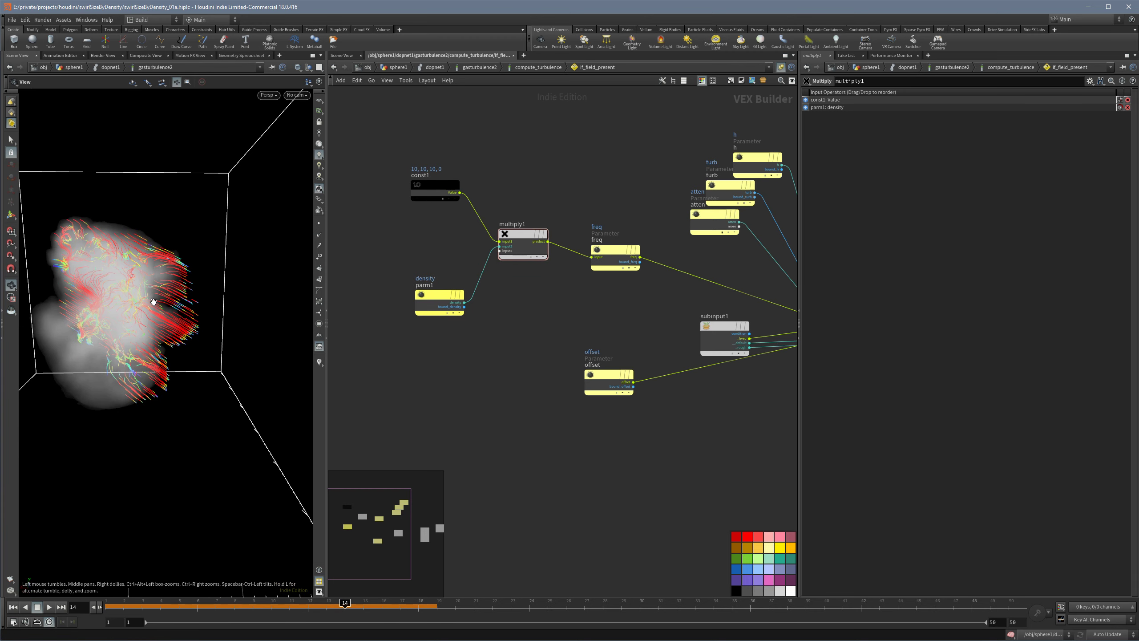
key(Up)
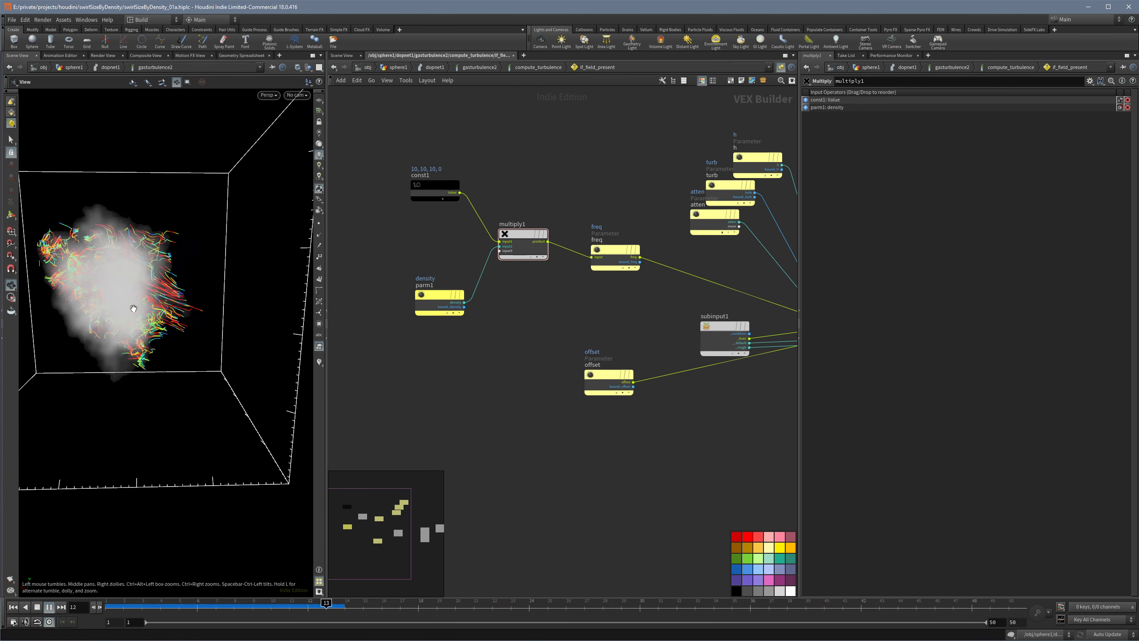
key(Up)
drag(182, 604, 271, 604)
drag(175, 264, 244, 278)
drag(428, 310, 423, 301)
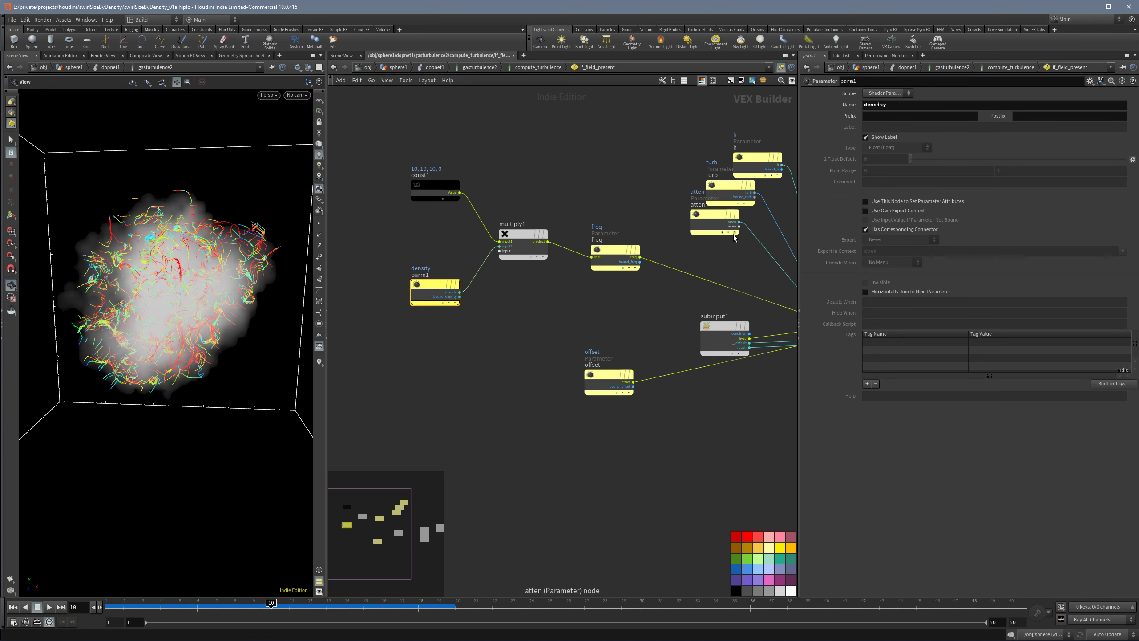
Step: Set the first three components of const1 to 5
click(528, 255)
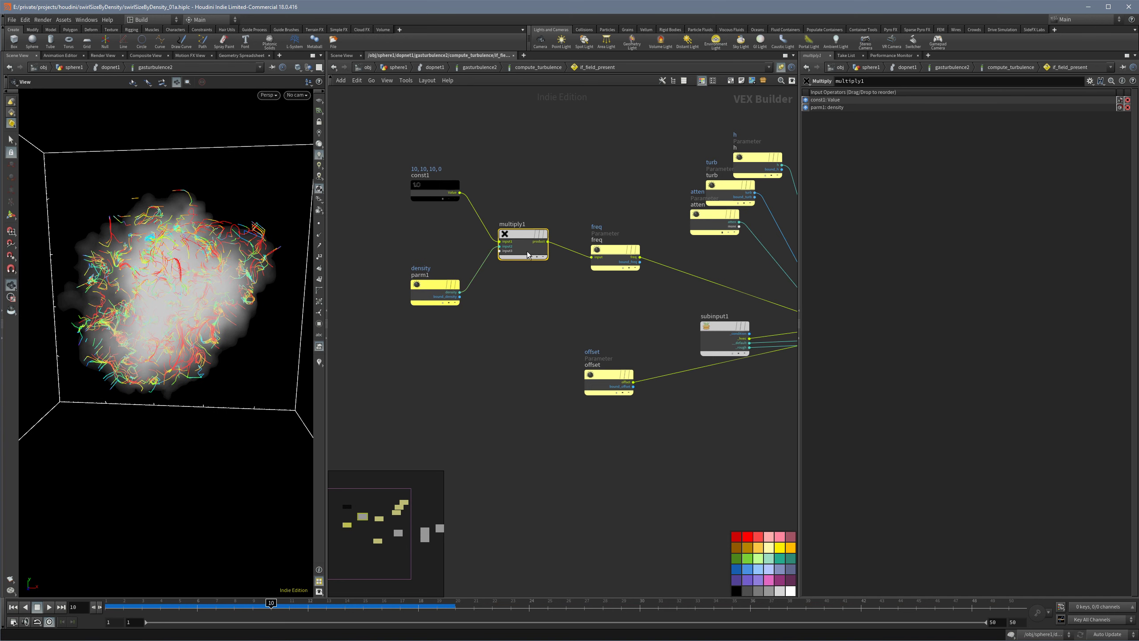
click(438, 195)
click(880, 107)
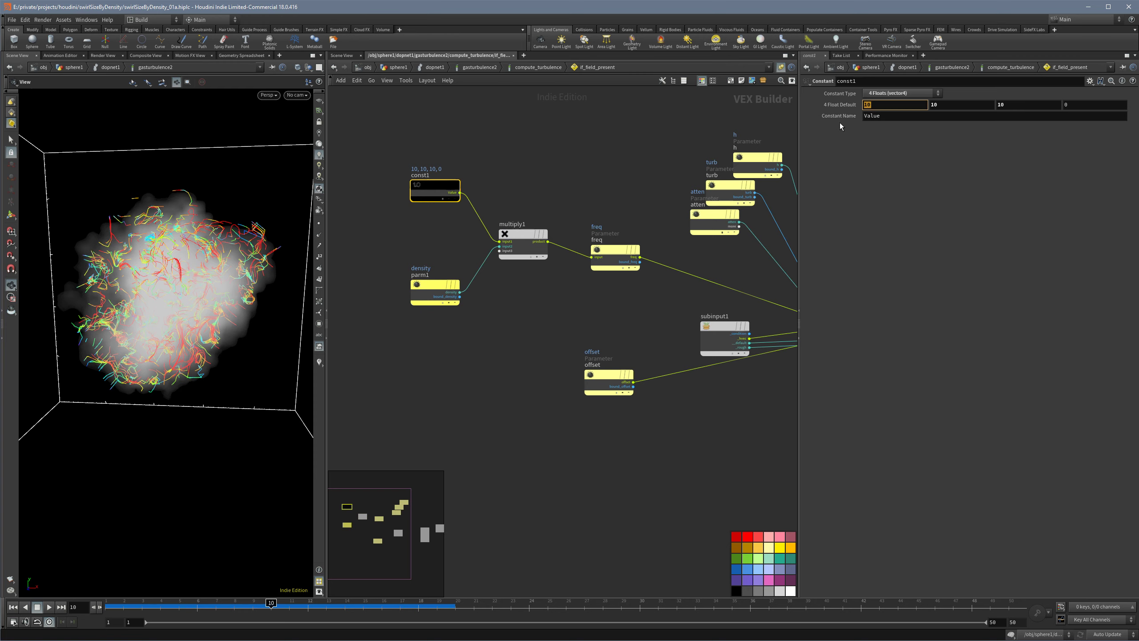
text(5)
key(Tab)
text(5)
key(Tab)
text(5)
key(Return)
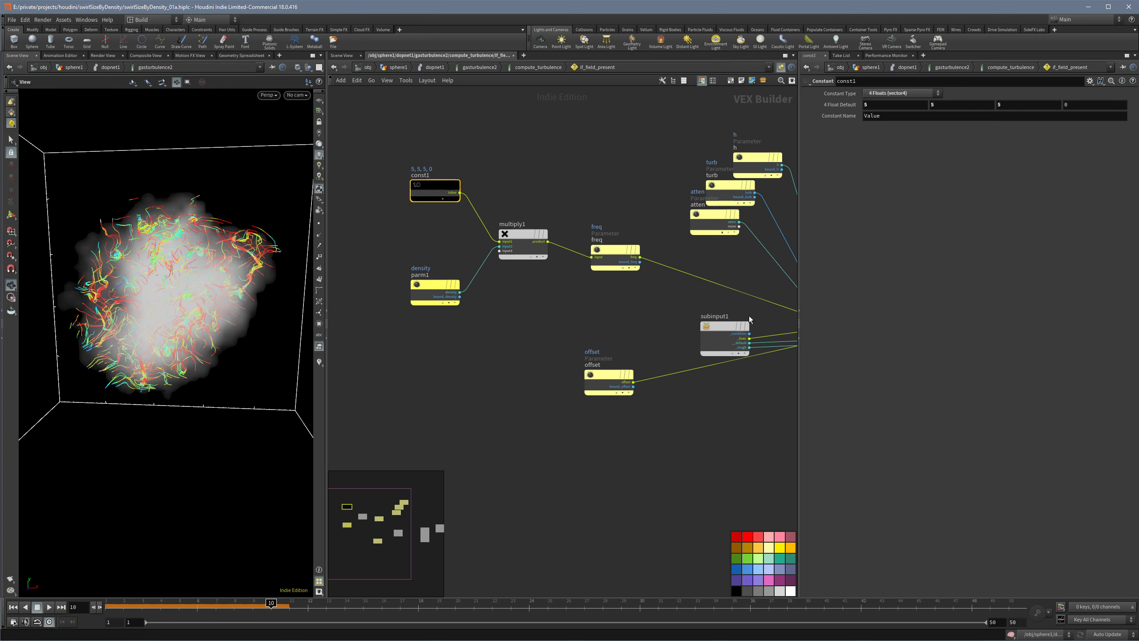
Step: Play the simulation and examine the swirl sizes in dense and thin smoke around frame 41
click(637, 320)
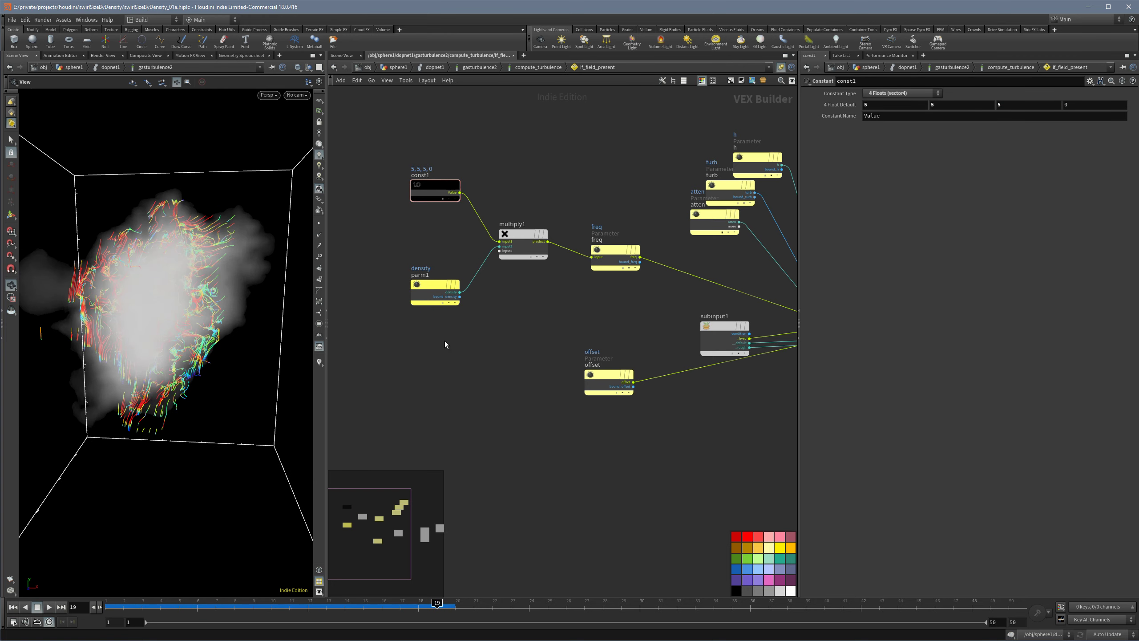
drag(177, 303, 145, 316)
drag(161, 604, 843, 588)
drag(191, 450, 229, 376)
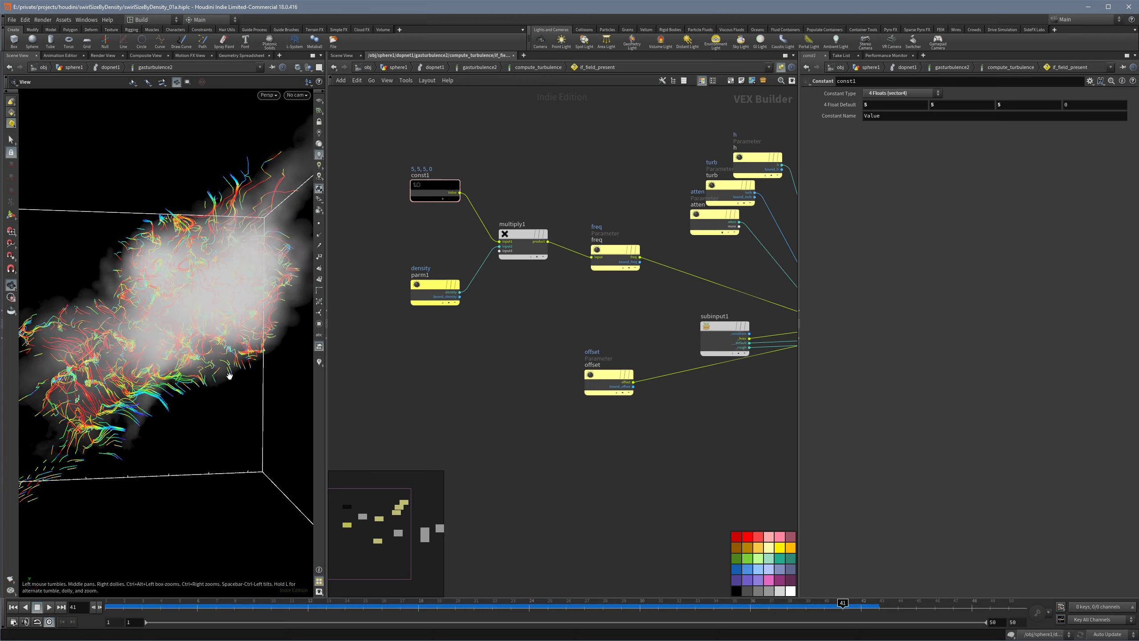
drag(107, 430, 96, 357)
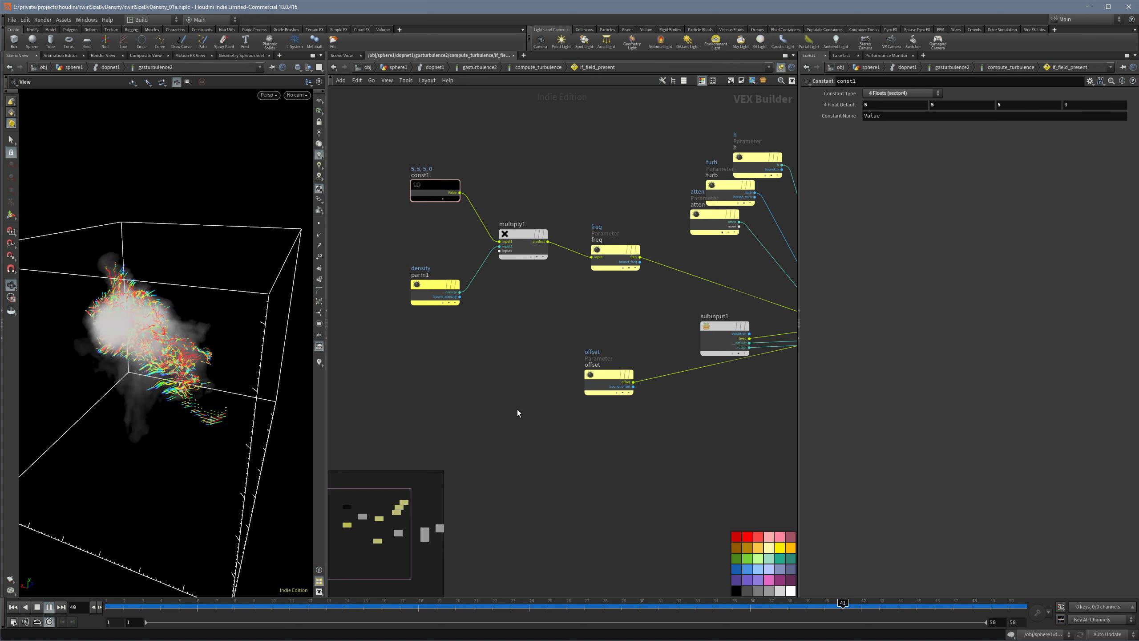
scroll(686, 405, down, 2)
middle_drag(695, 406, 566, 413)
key(Up)
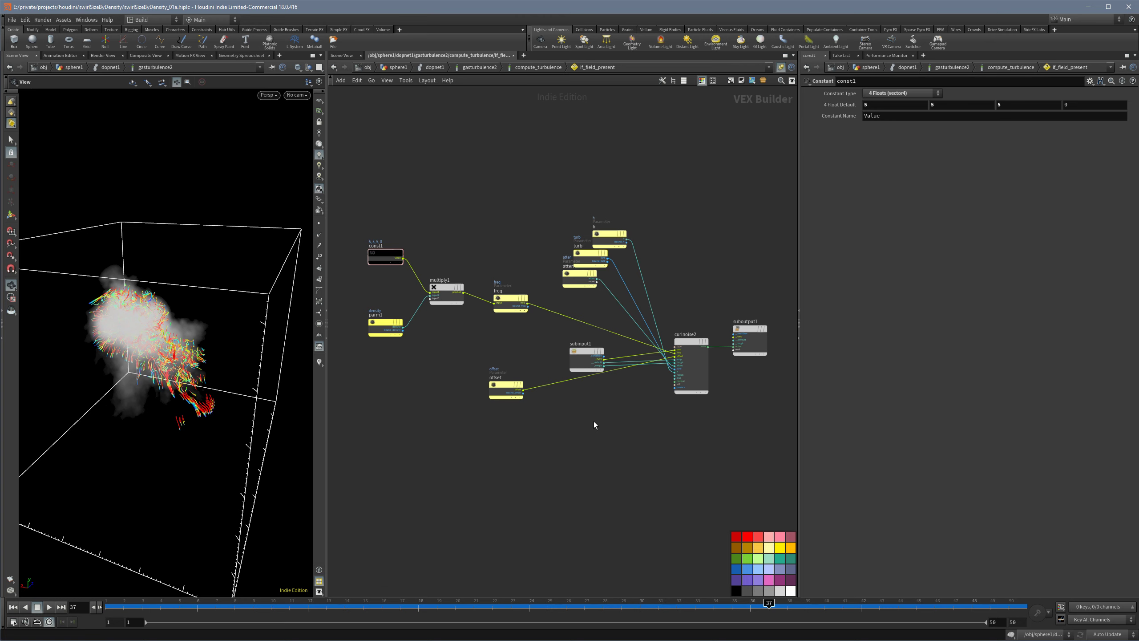
Step: Return to the dopnet1 level and open gasturbulence2's Swirl Size value for editing
key(u)
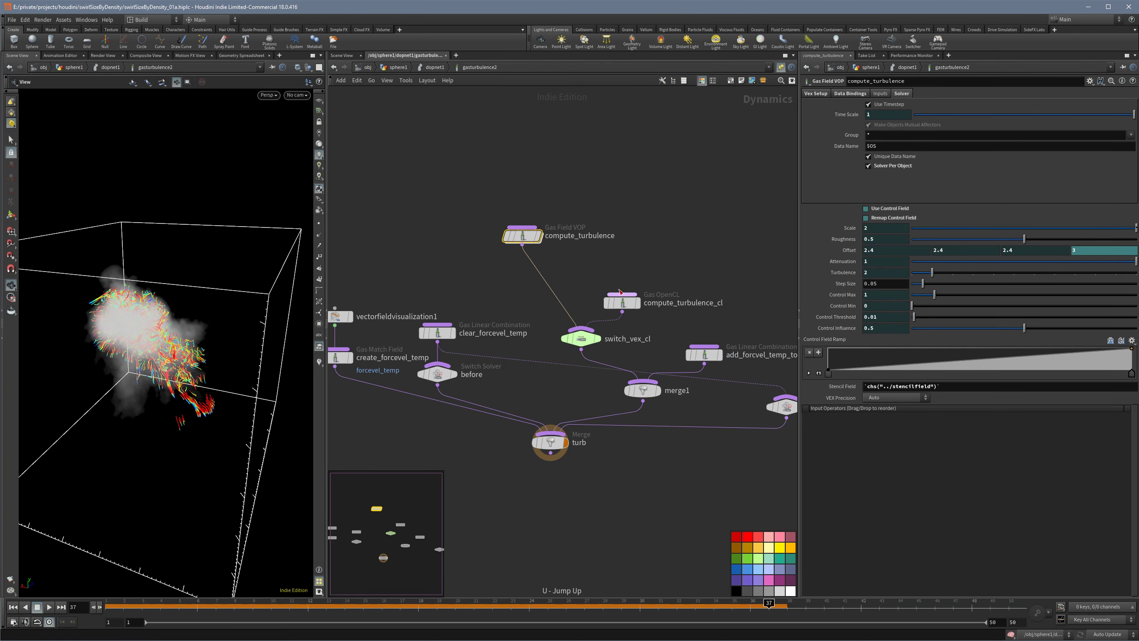
key(u)
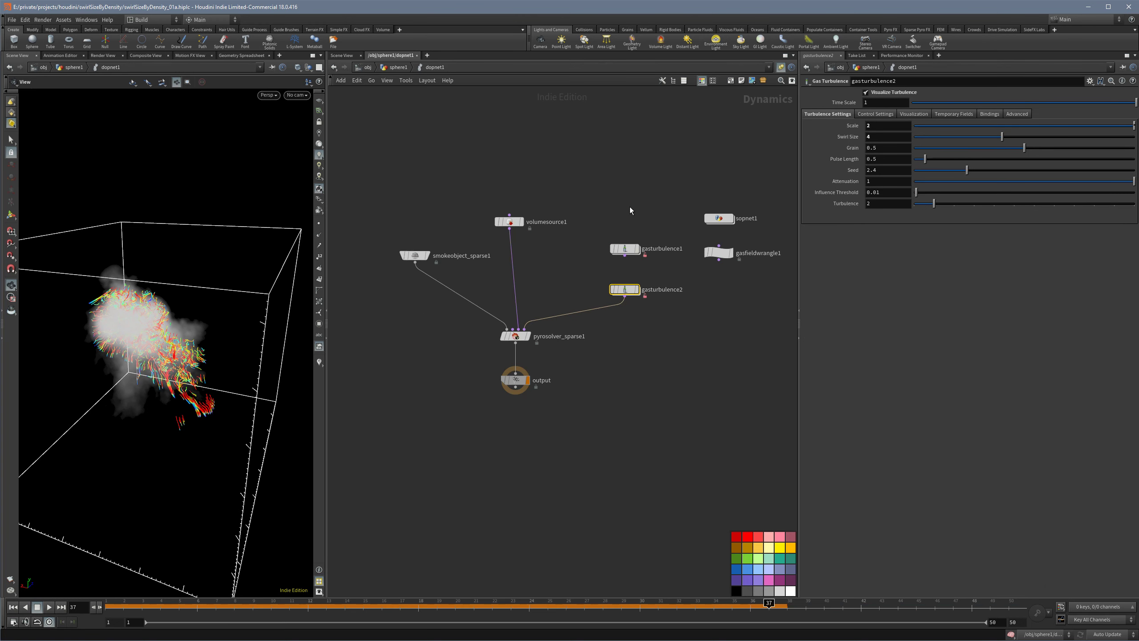
middle_drag(633, 226, 605, 263)
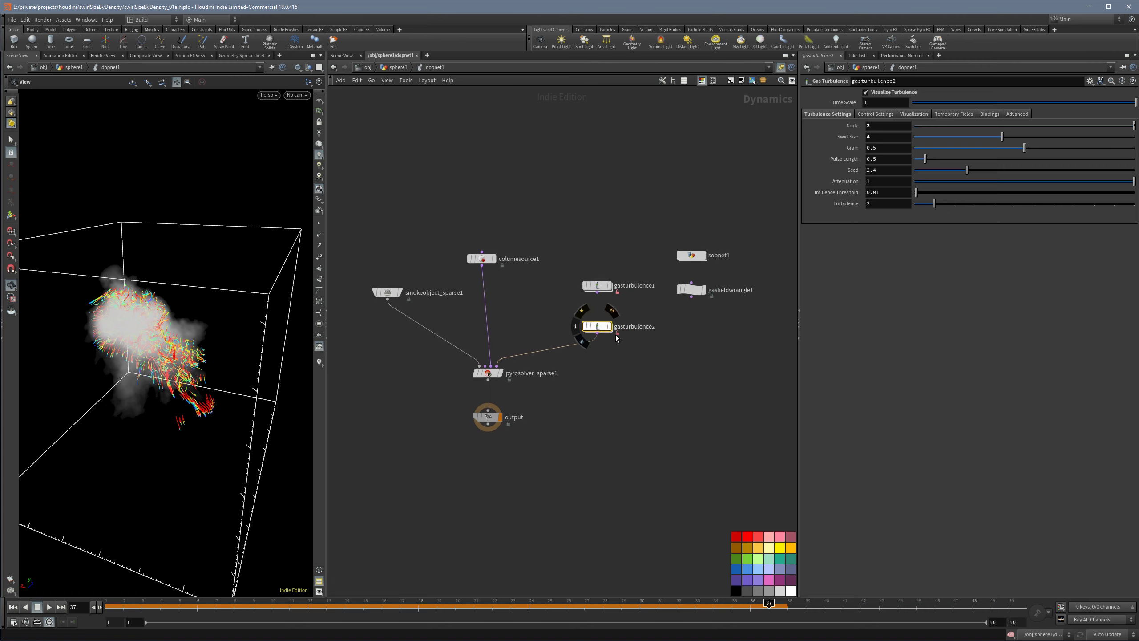
click(877, 139)
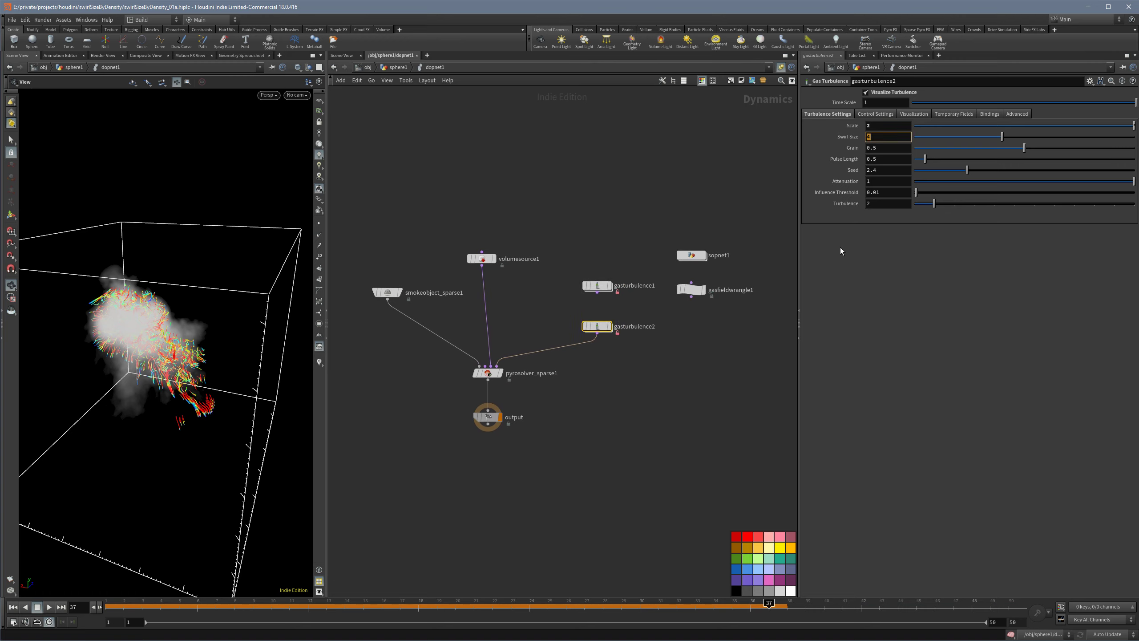